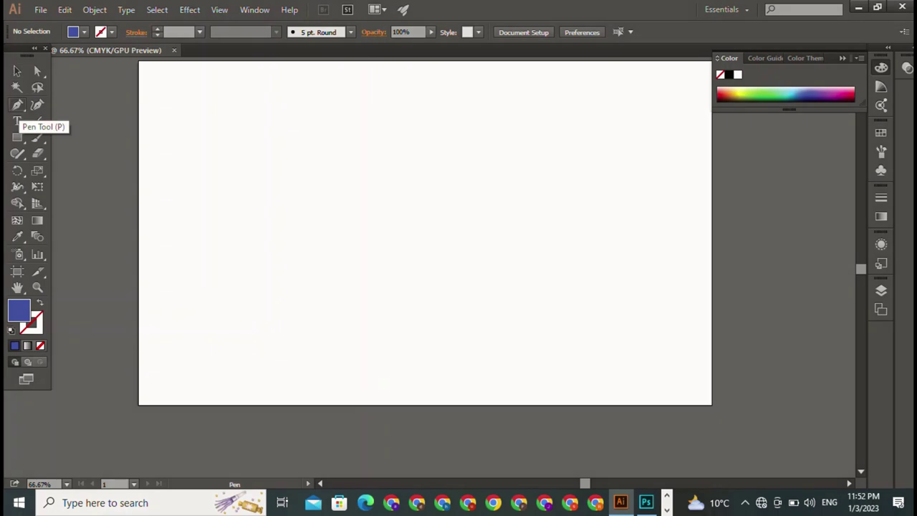
Step: Draw a wide horizontal rectangle near the artboard's top left and fill it black (000000)
left_click(17, 136)
left_click_drag(226, 115, 444, 141)
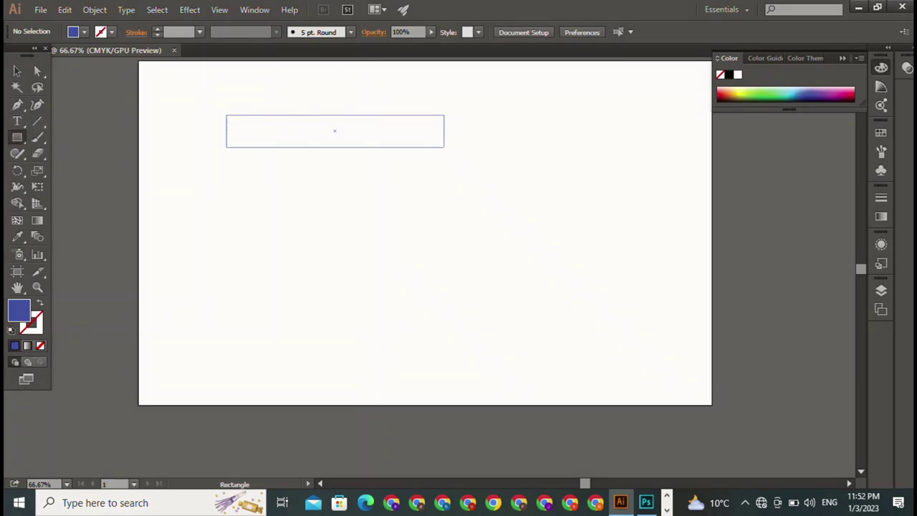
left_click(18, 71)
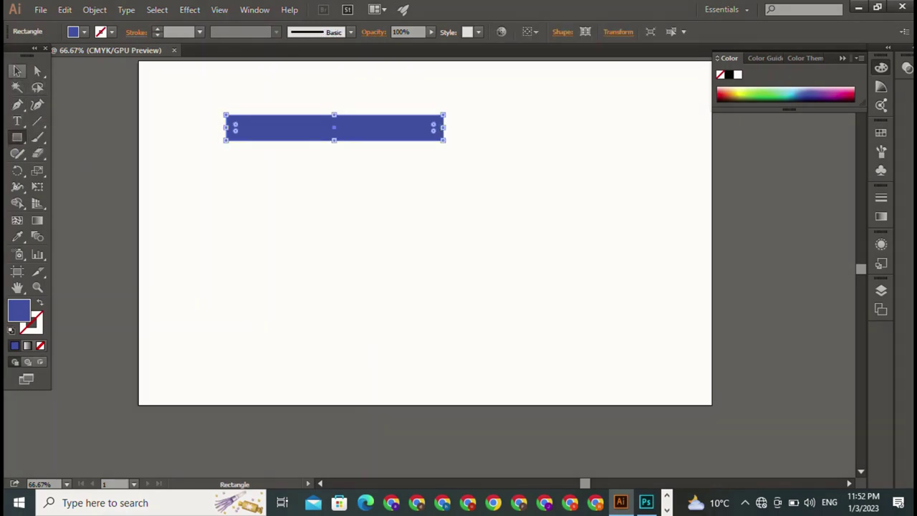
double_click(73, 32)
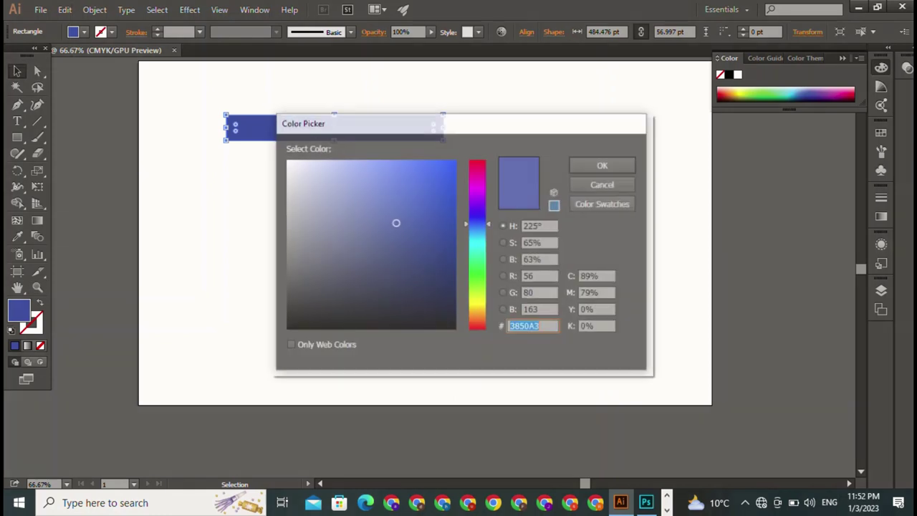
type("000000")
left_click(603, 165)
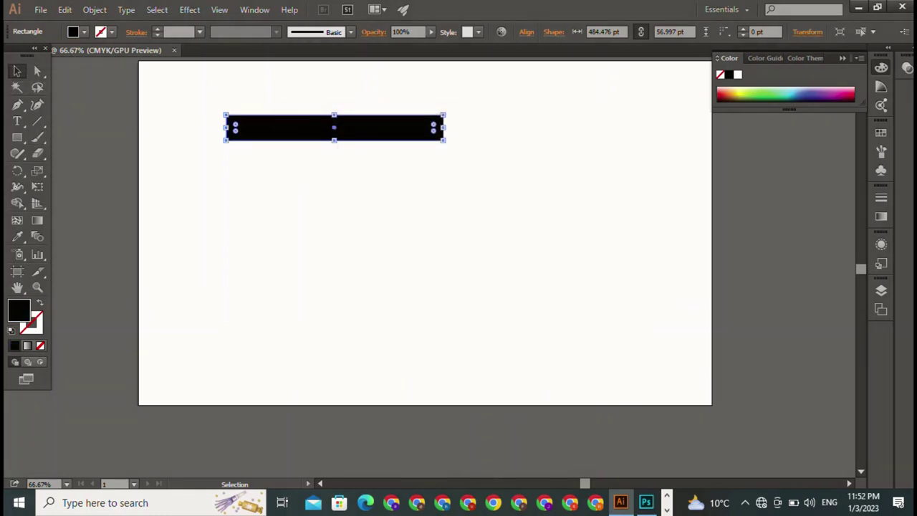
Step: Duplicate the bar, rotate the copy upright beneath it, and horizontally centre both to form a T
left_click_drag(334, 127, 327, 182)
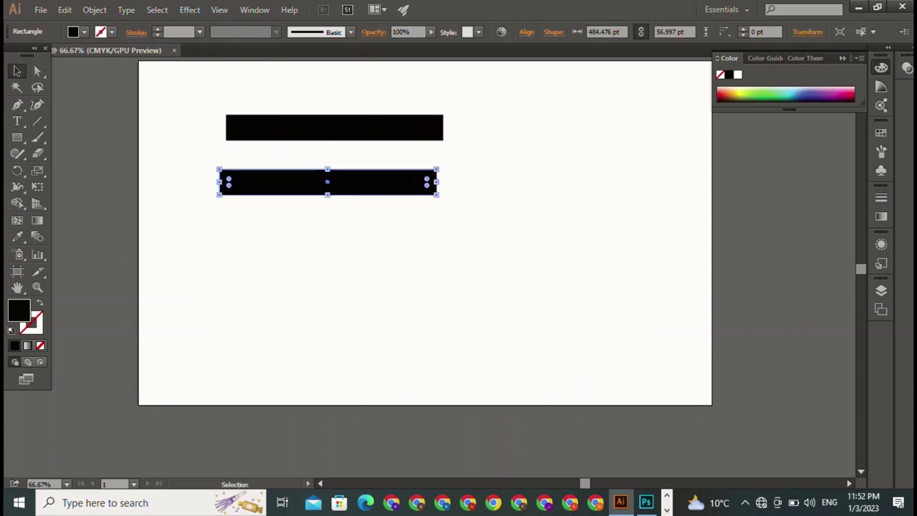
mouse_move(440, 197)
left_mouse_down()
mouse_move(459, 243)
mouse_move(397, 319)
left_mouse_up()
mouse_move(328, 217)
left_mouse_down()
mouse_move(333, 251)
mouse_move(317, 262)
left_mouse_up()
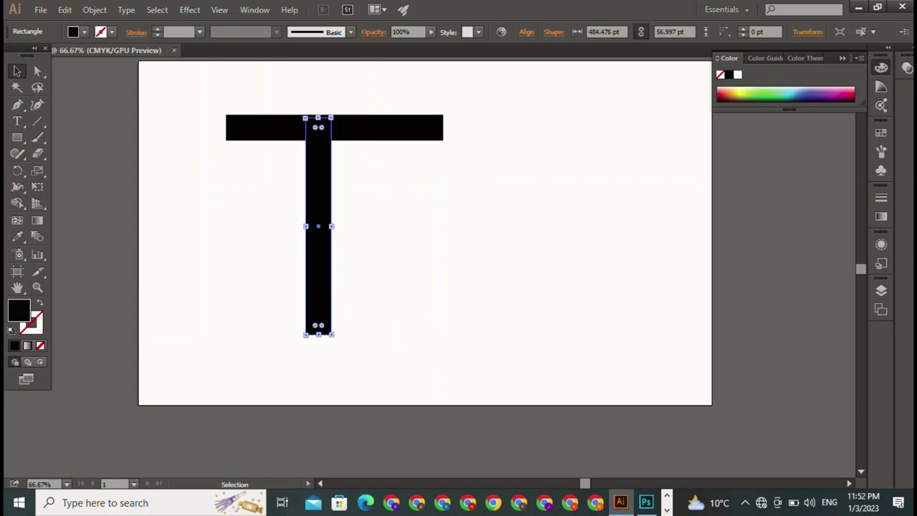
key("ctrl+shift+a")
key("ctrl+a")
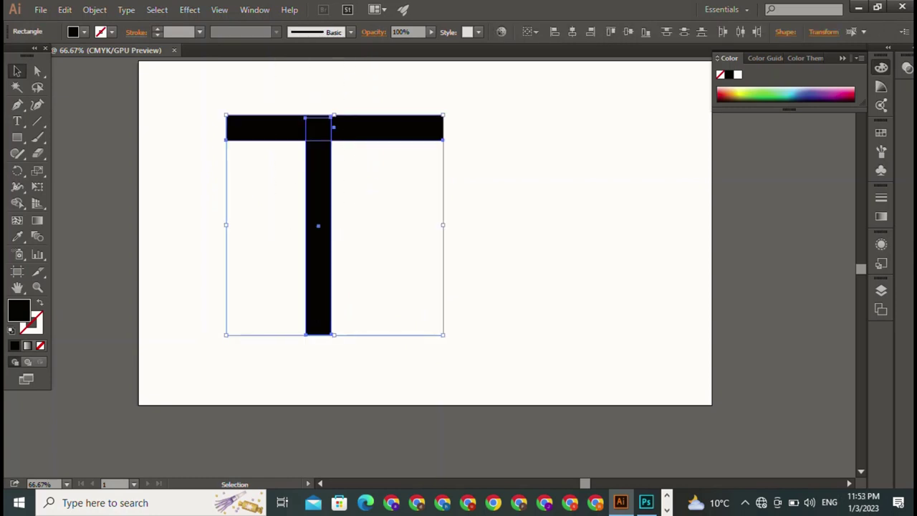
left_click(572, 32)
key("ctrl+shift+a")
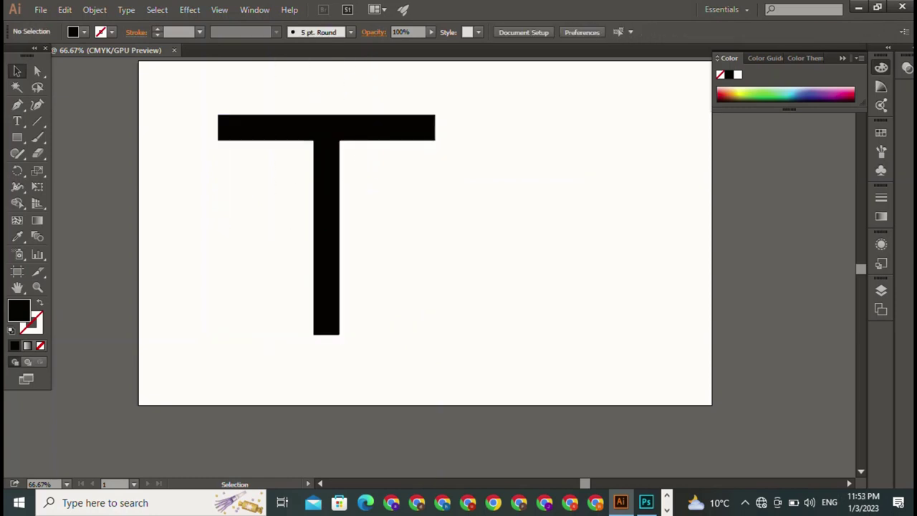
Step: Shorten the T's stem from the bottom and narrow the top bar from its right end
scroll(425, 286, "up", 3)
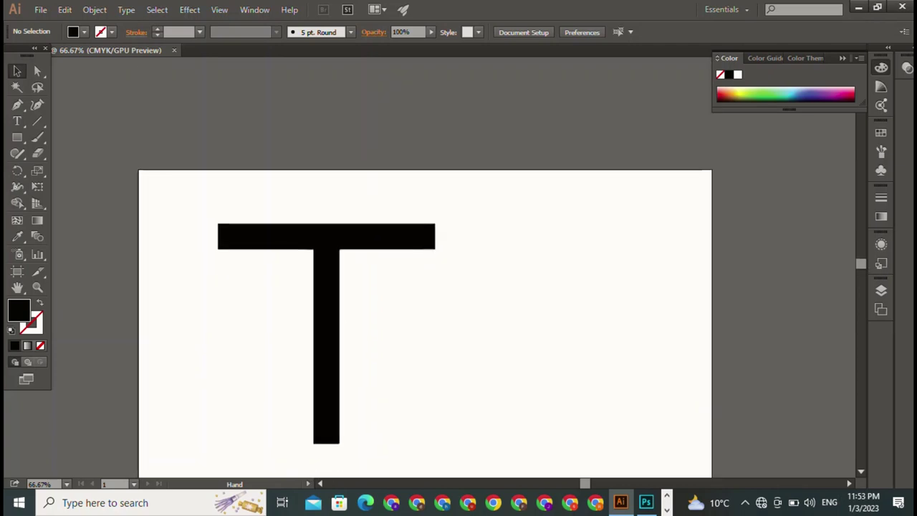
left_click(326, 344)
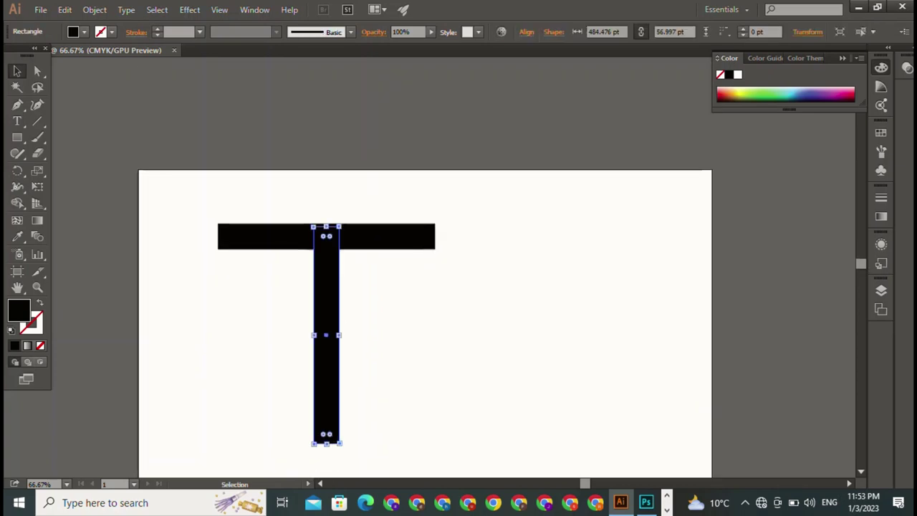
left_click_drag(326, 443, 326, 398)
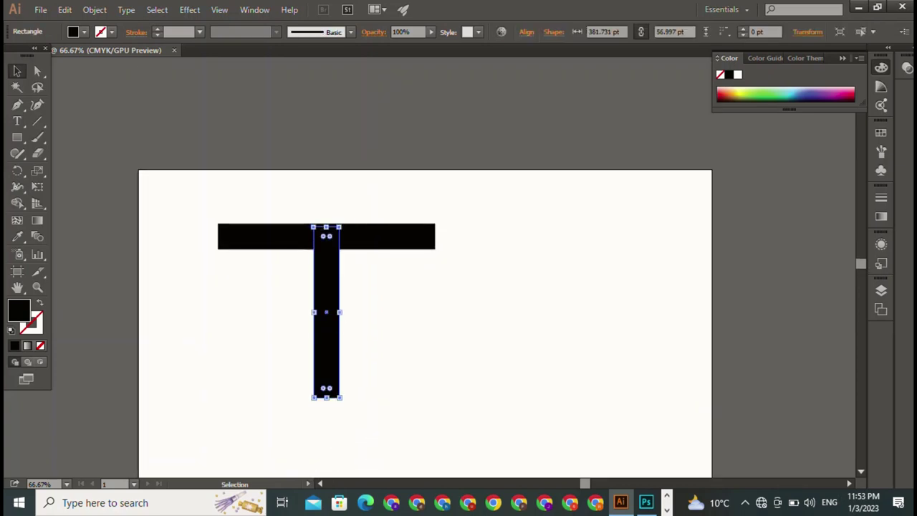
key("ctrl+shift+a")
left_click(416, 237)
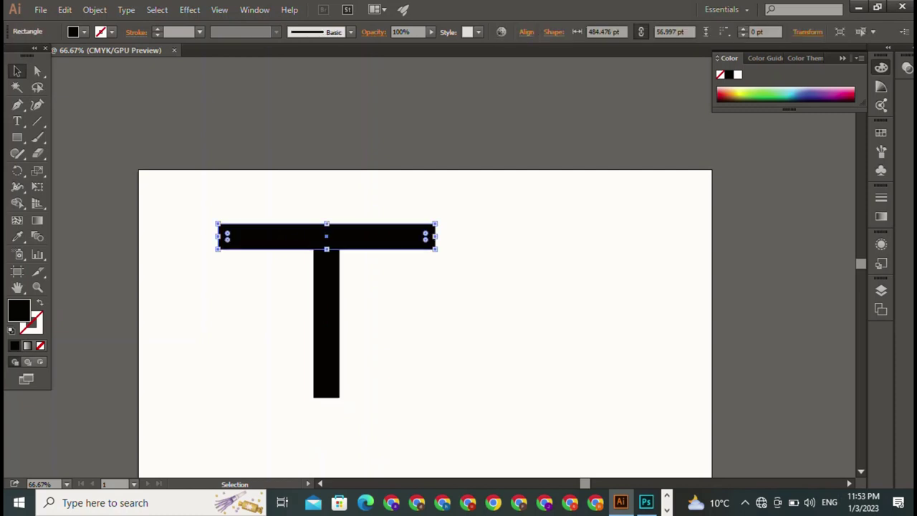
left_click_drag(435, 236, 406, 236)
key("ctrl+shift+a")
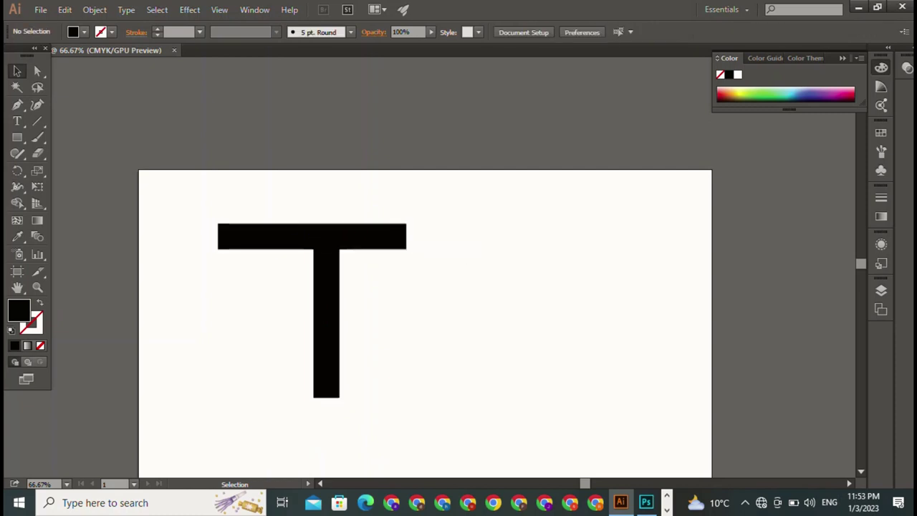
Step: Shift the stem left and nudge it to sit centred under the narrower top bar
left_click_drag(326, 311, 285, 312)
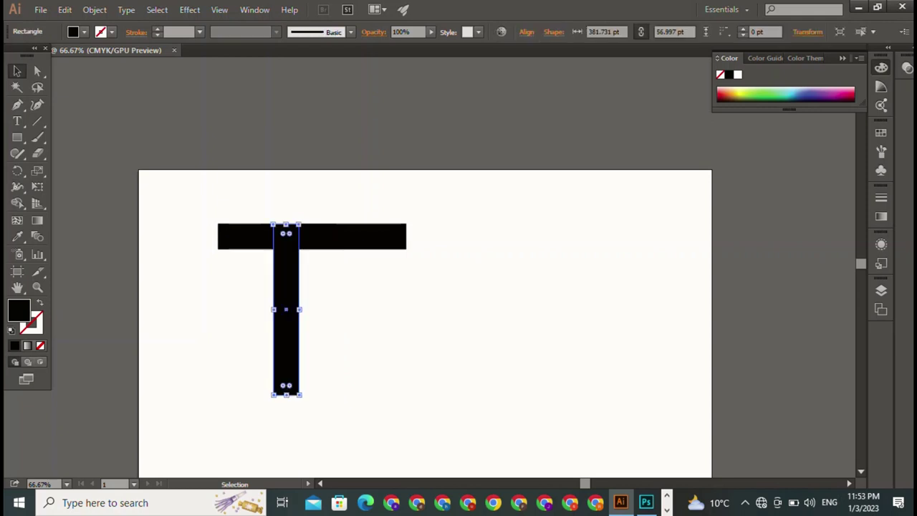
key("ctrl+shift+a")
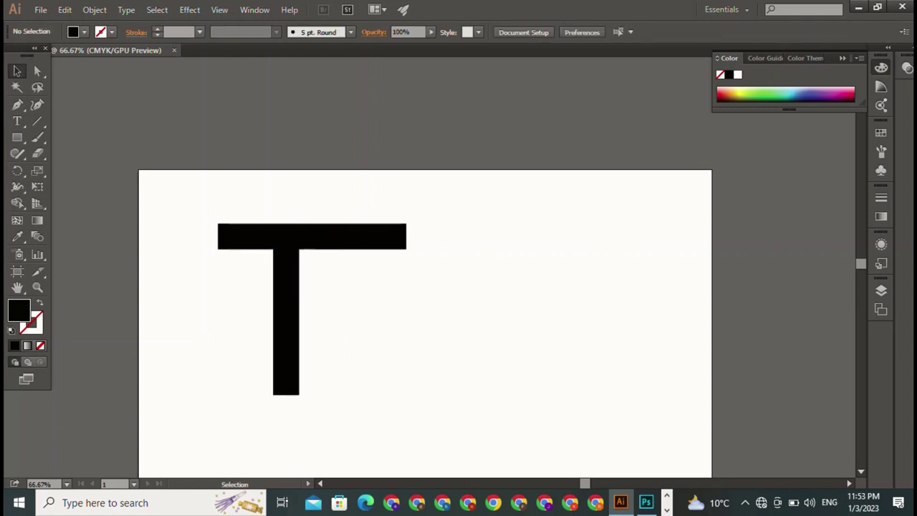
left_click_drag(286, 316, 291, 316)
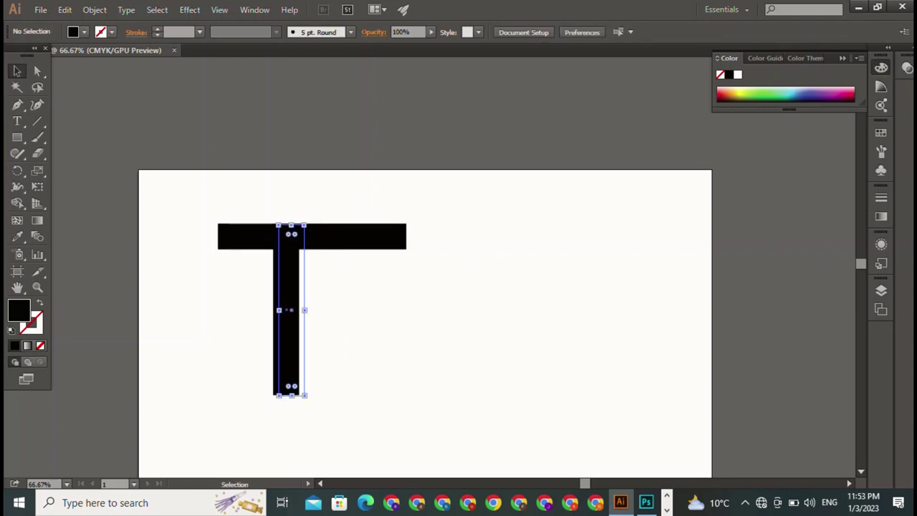
key("ctrl+shift+a")
left_click(311, 236)
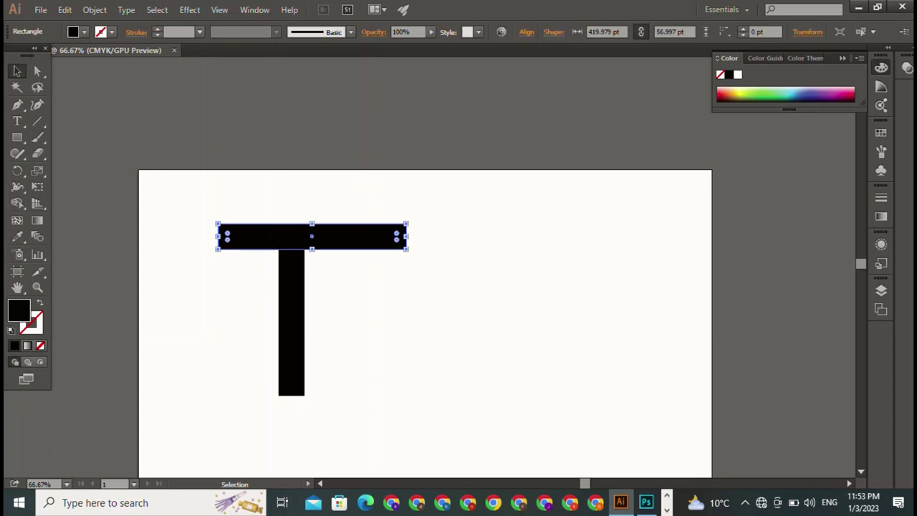
Step: Round the top bar's bottom-right corner using the Direct Selection live-corner widget
key("a")
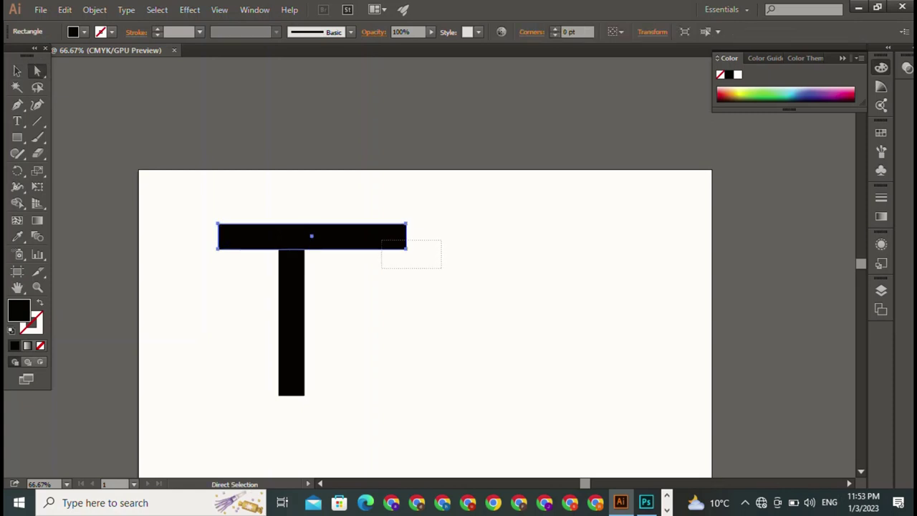
mouse_move(439, 241)
left_mouse_down()
mouse_move(380, 265)
mouse_move(381, 241)
left_mouse_up()
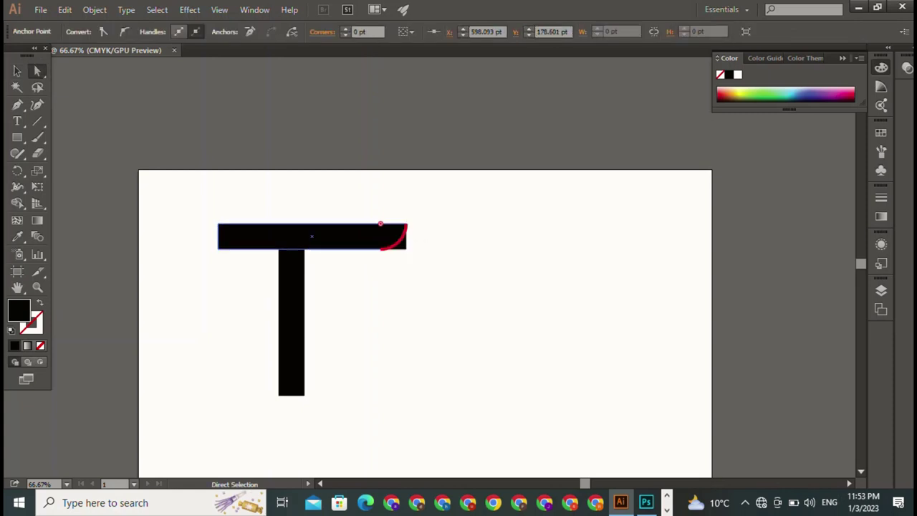
key("ctrl+shift+a")
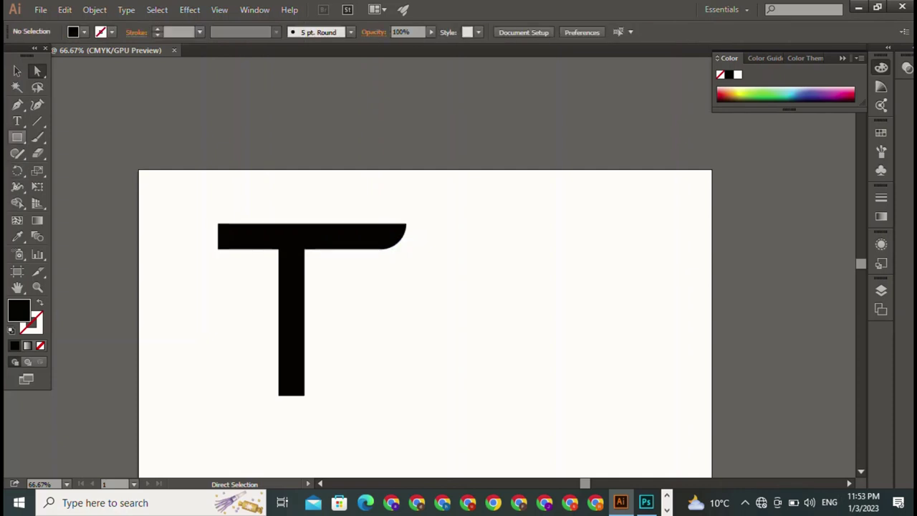
Step: Draw a thin trial bar across the stem, then delete it
left_click(17, 137)
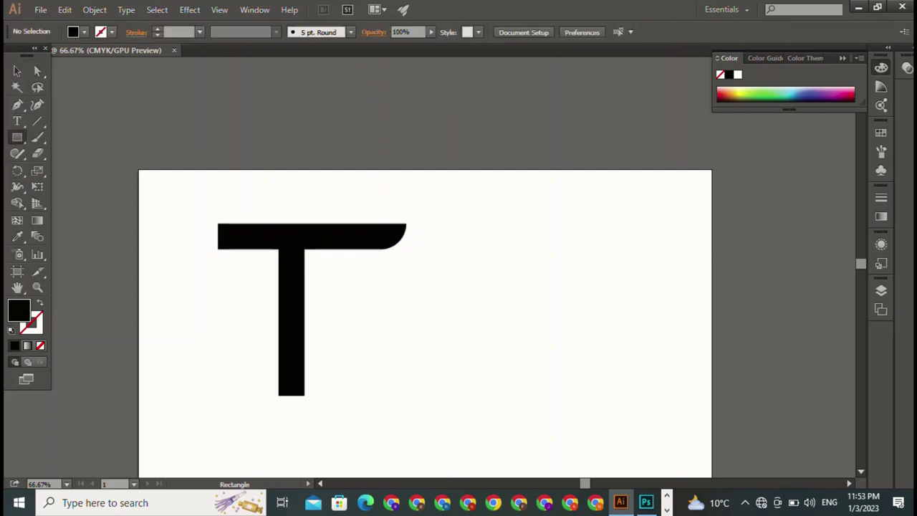
left_click_drag(281, 288, 397, 301)
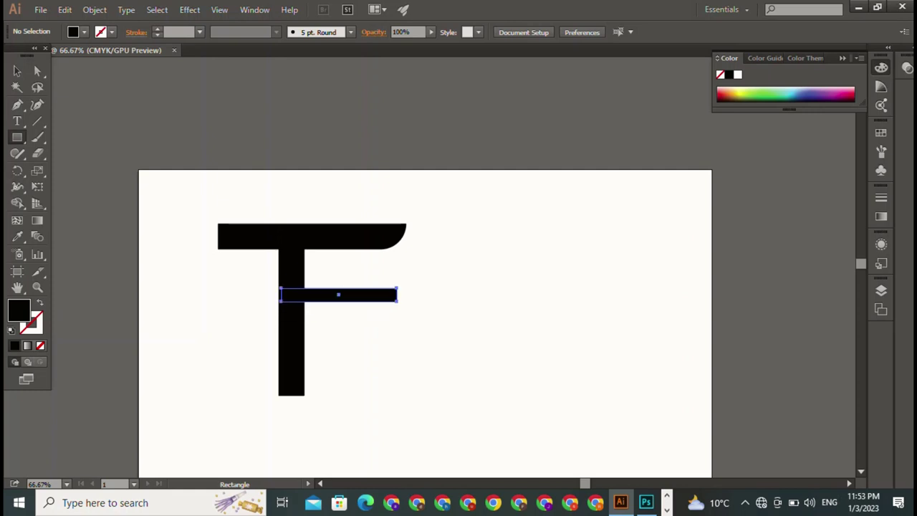
key("Delete")
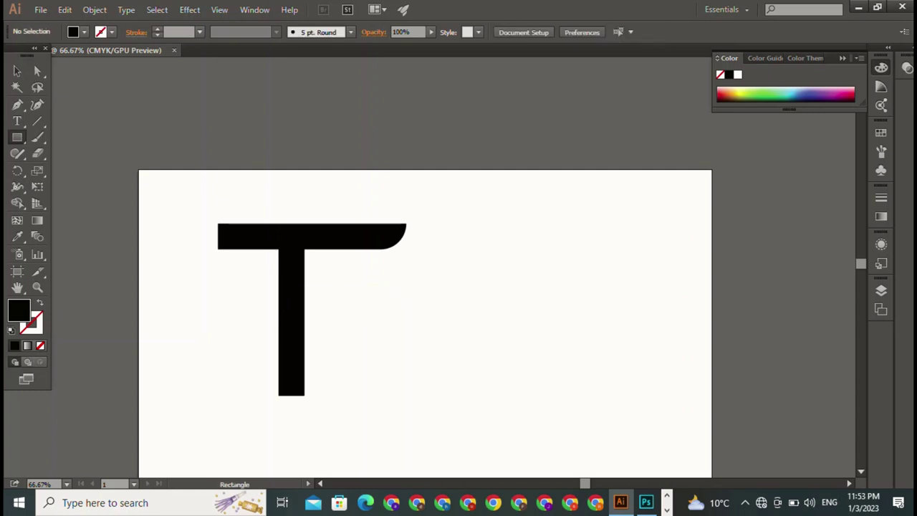
Step: Copy the top bar partway down the stem and trim it to about 180 pt as the F's middle arm
key("v")
left_click(287, 237)
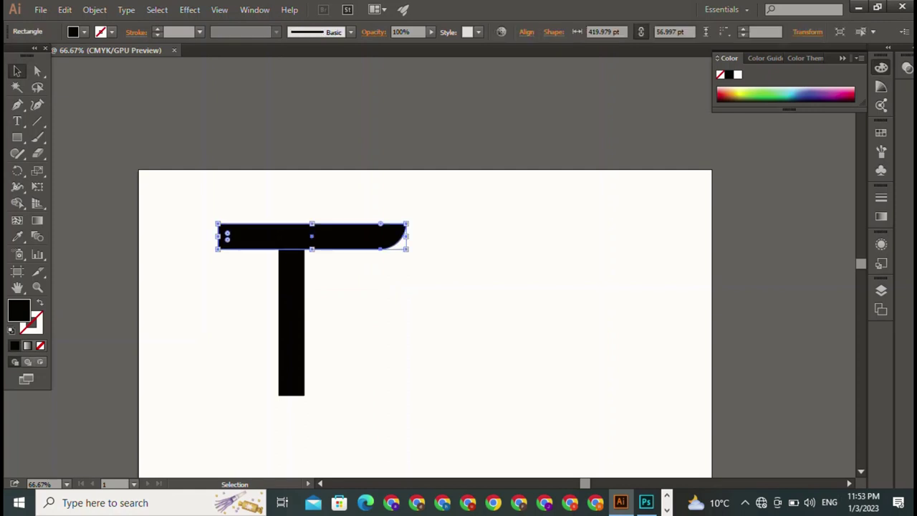
left_click_drag(287, 236, 300, 312)
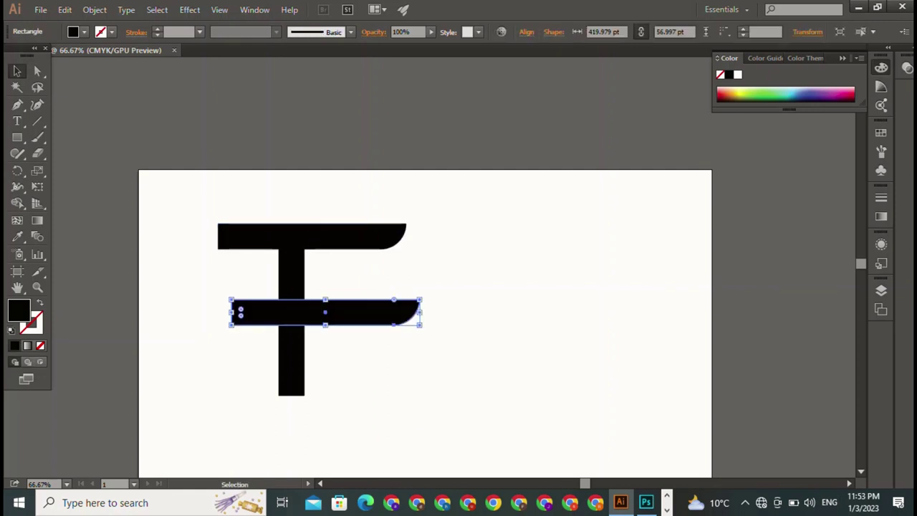
left_click_drag(231, 312, 283, 312)
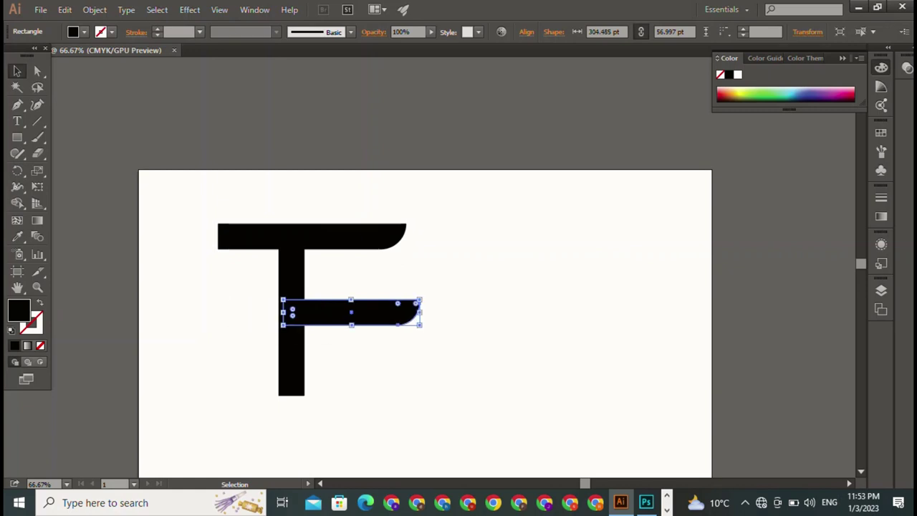
left_click_drag(351, 312, 348, 300)
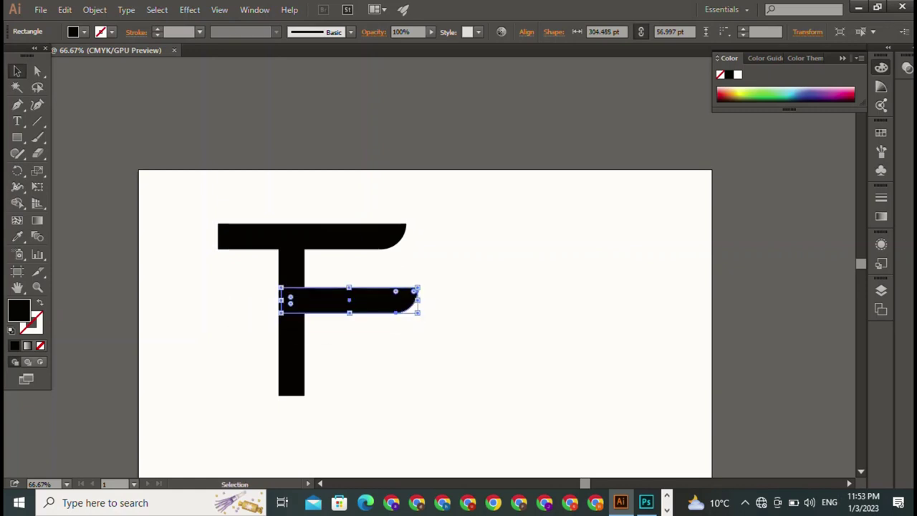
left_click_drag(419, 301, 391, 301)
left_click_drag(390, 301, 362, 301)
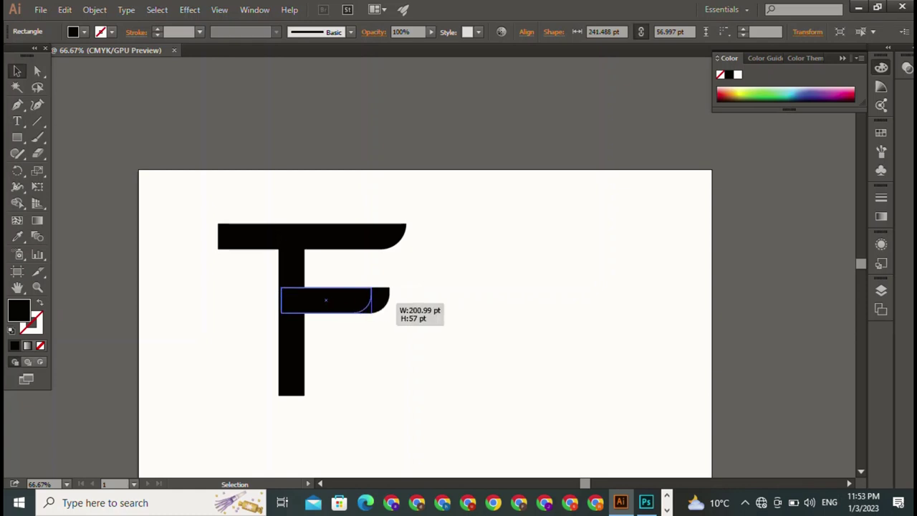
key("ctrl+shift+a")
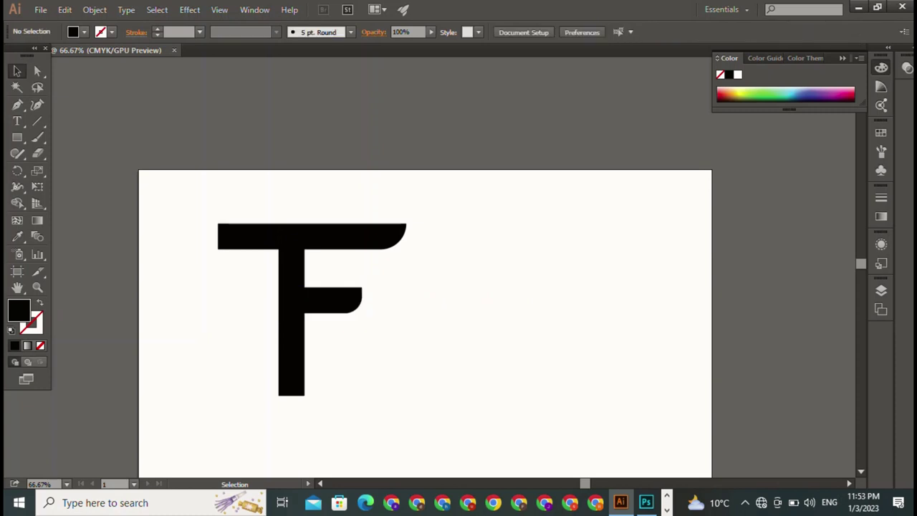
Step: Shorten the F's vertical stem from its bottom end
left_click_drag(175, 184, 391, 368)
key("ctrl+shift+a")
left_click(291, 336)
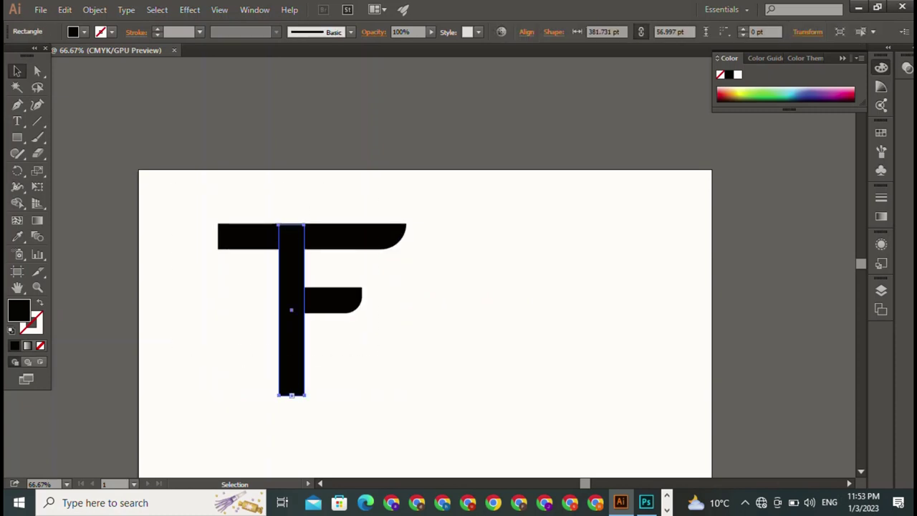
left_click_drag(291, 395, 291, 371)
key("ctrl+shift+a")
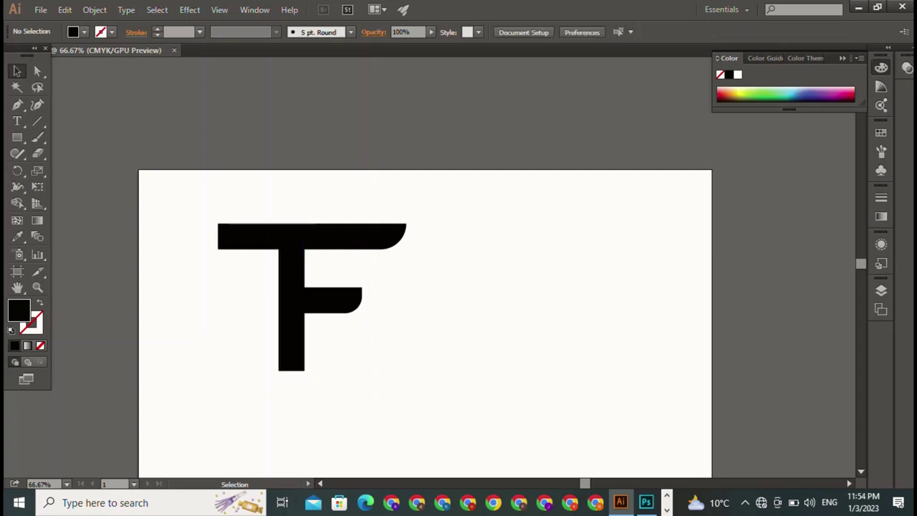
Step: Lengthen the stem slightly and narrow it to about 47 pt wide
left_click_drag(193, 179, 418, 336)
key("ctrl+shift+a")
left_click(291, 329)
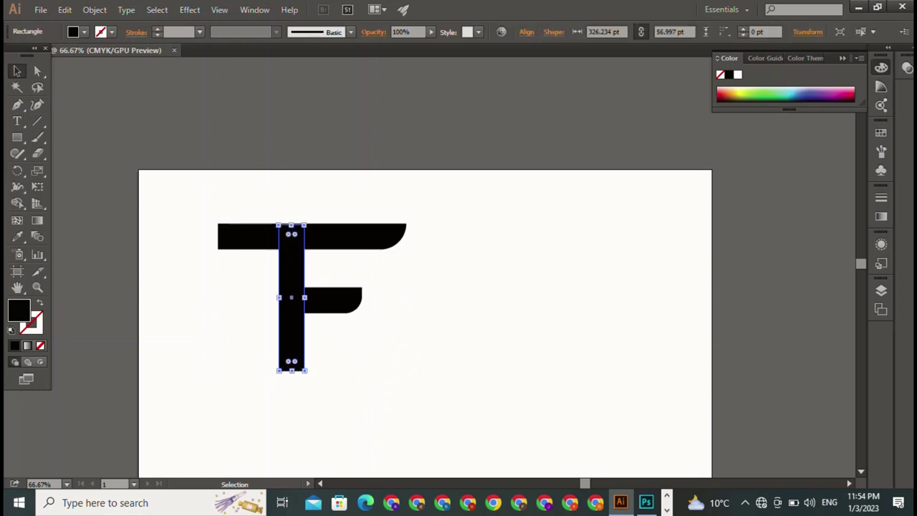
left_click_drag(291, 370, 291, 382)
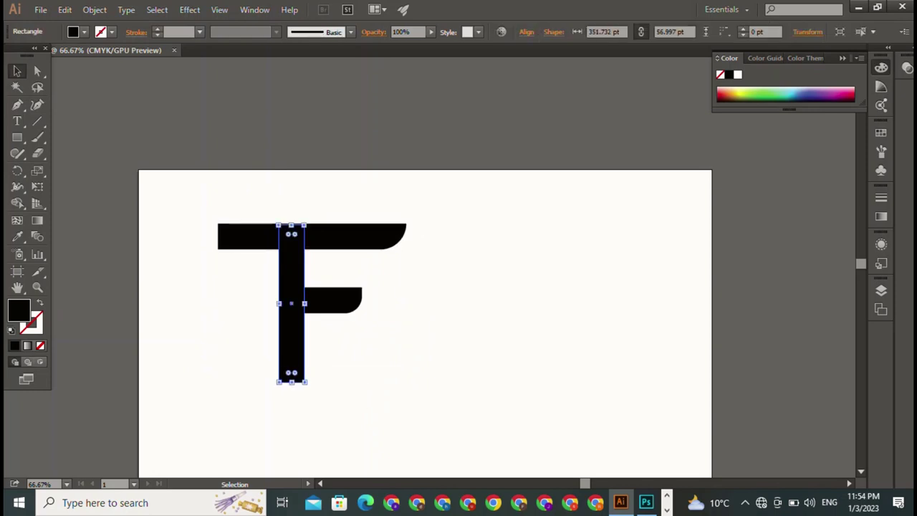
left_click_drag(278, 304, 284, 304)
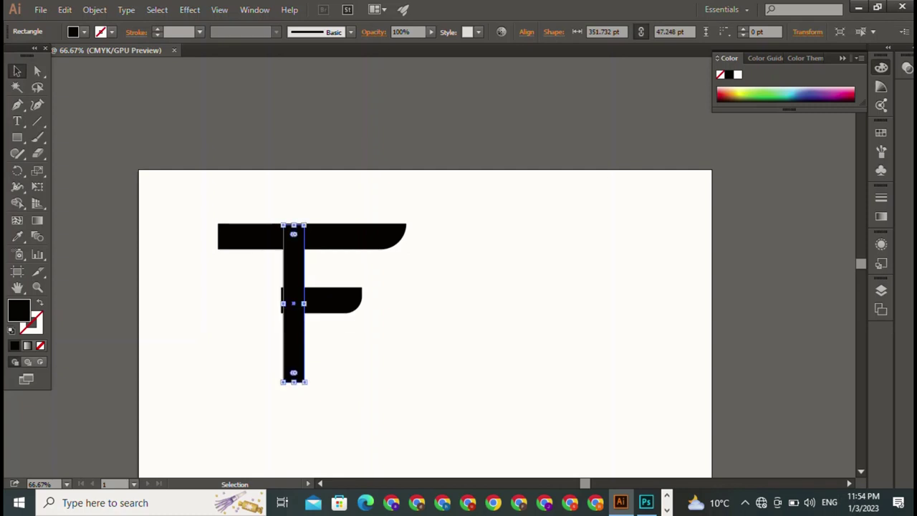
key("ctrl+shift+a")
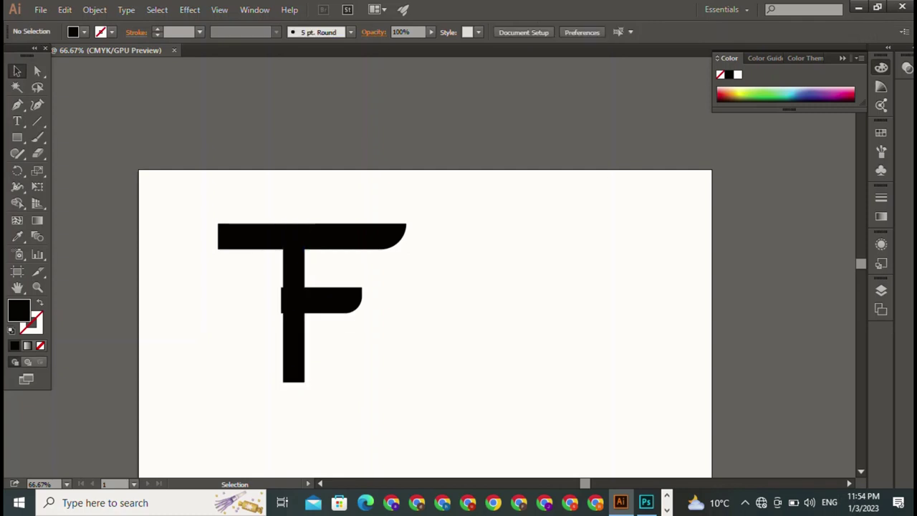
Step: Trim the middle arm's left end flush with the stem
left_click(316, 300)
left_click_drag(290, 300, 283, 301)
key("ctrl+shift+a")
left_click_drag(168, 190, 441, 399)
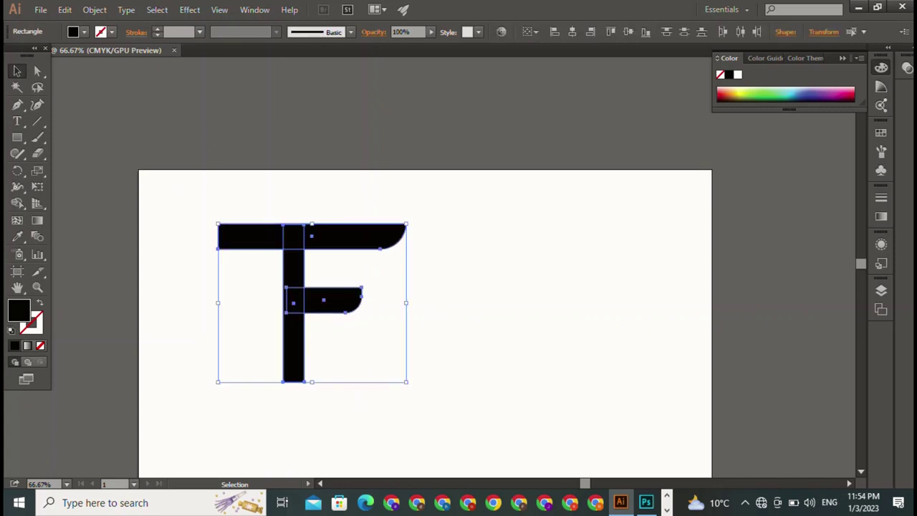
key("ctrl+shift+a")
left_click_drag(196, 194, 408, 391)
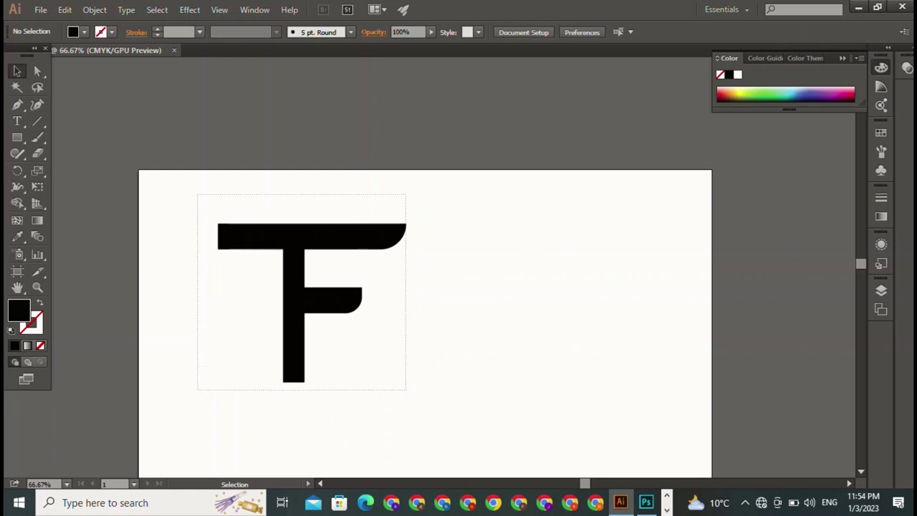
key("ctrl+shift+a")
Step: Round the top bar's top-left corner to match its curved right end
left_click(309, 237)
key("a")
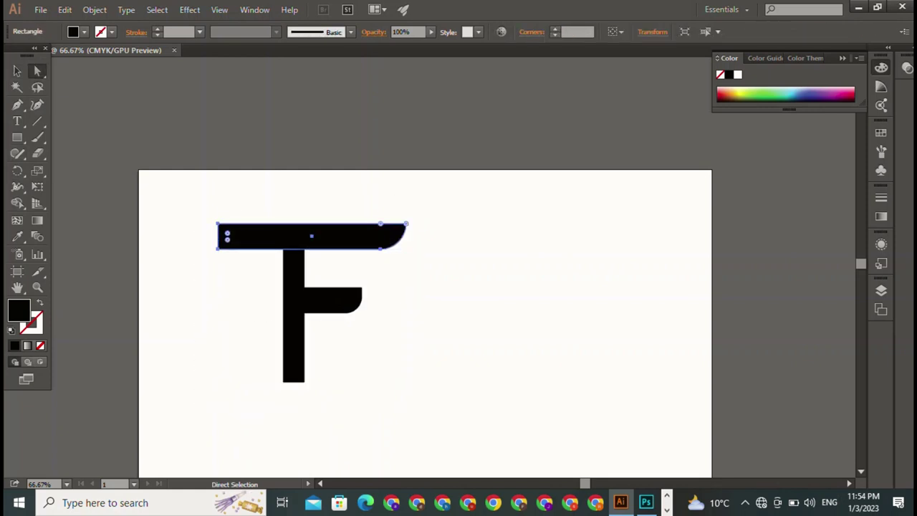
left_click_drag(205, 211, 244, 239)
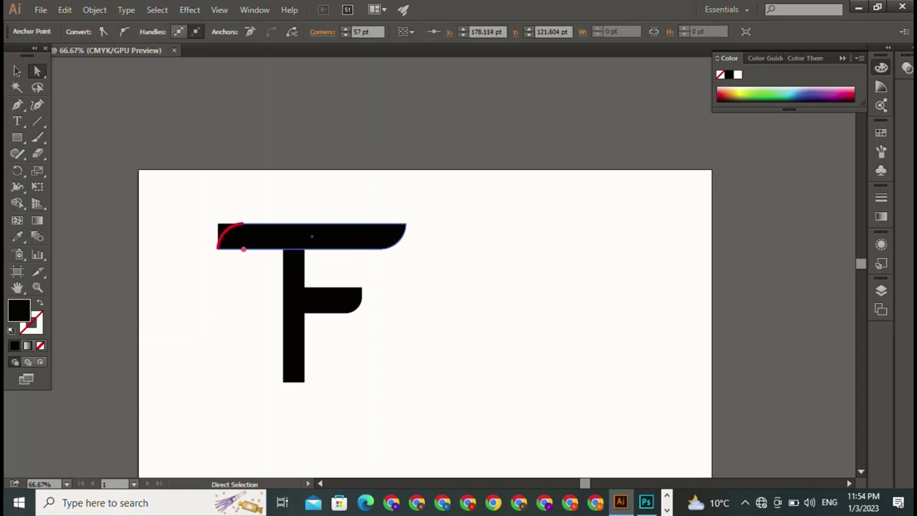
key("v")
key("ctrl+shift+a")
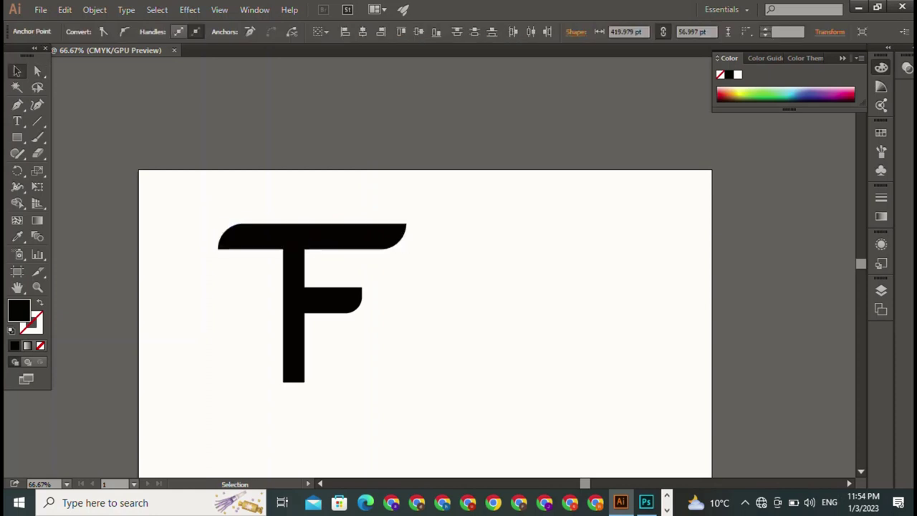
left_click_drag(167, 172, 385, 391)
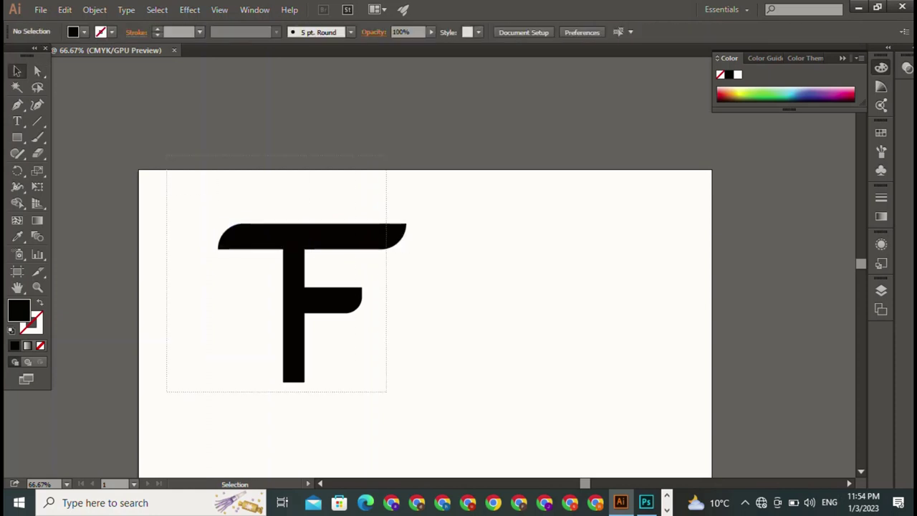
Step: Round the stem's bottom-right anchor to about 47.25 pt with the live-corner widget
key("ctrl+shift+a")
left_click(294, 329)
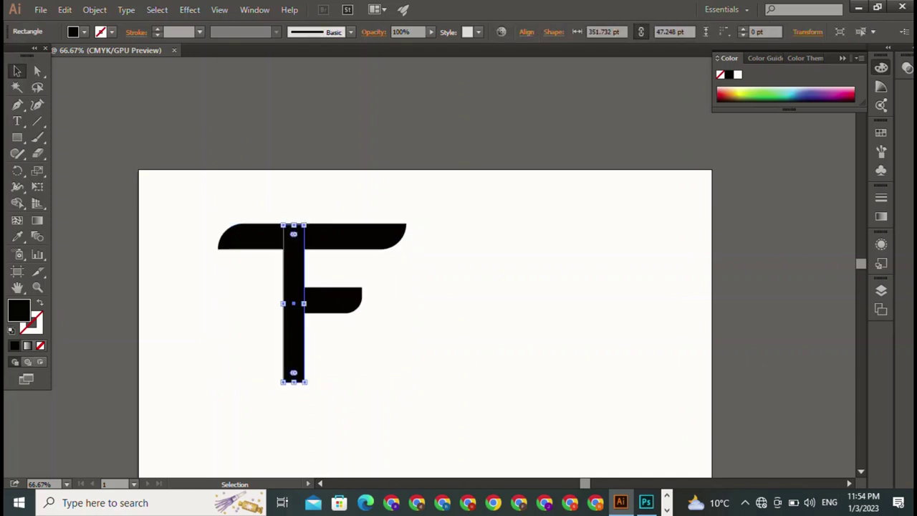
key("a")
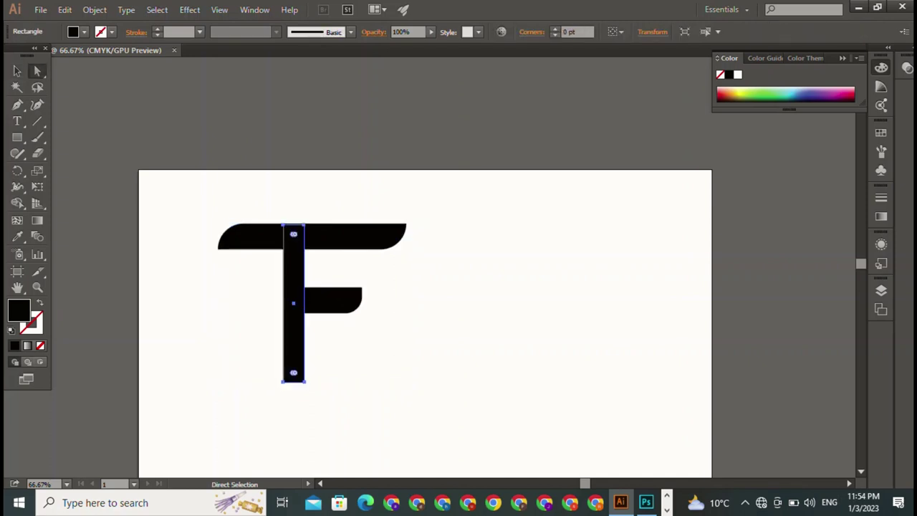
left_click(297, 363)
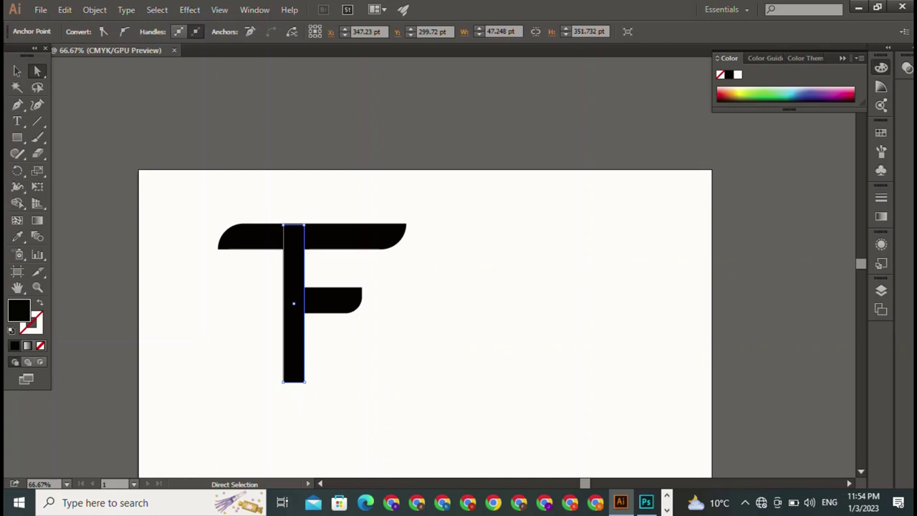
left_click(304, 381)
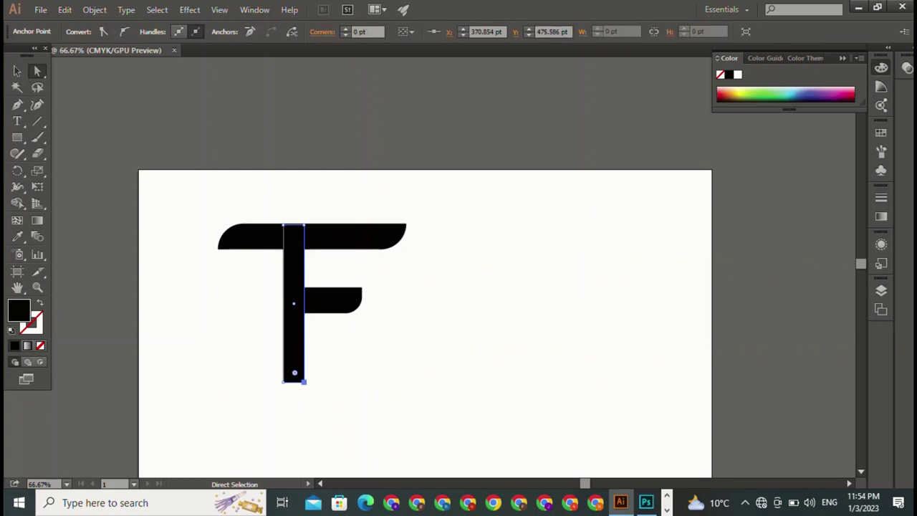
left_click_drag(298, 373, 293, 364)
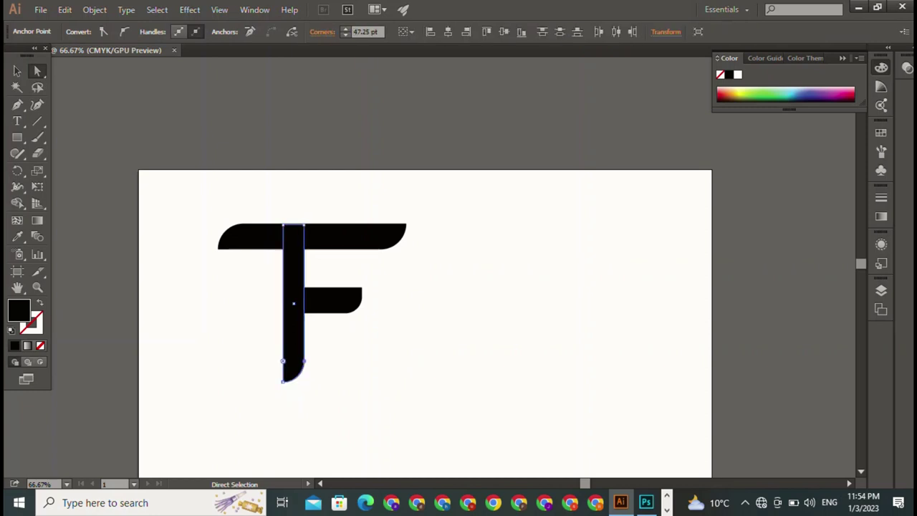
key("v")
key("ctrl+shift+a")
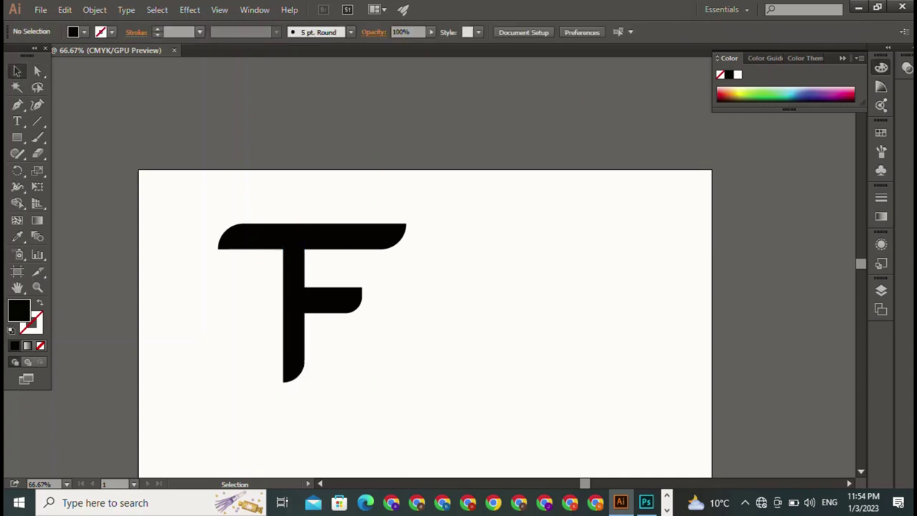
left_click_drag(212, 188, 462, 414)
Step: Move the F to the artboard's upper right and draw a thin black rule below it
mouse_move(297, 300)
left_mouse_down()
mouse_move(351, 307)
mouse_move(590, 278)
left_mouse_up()
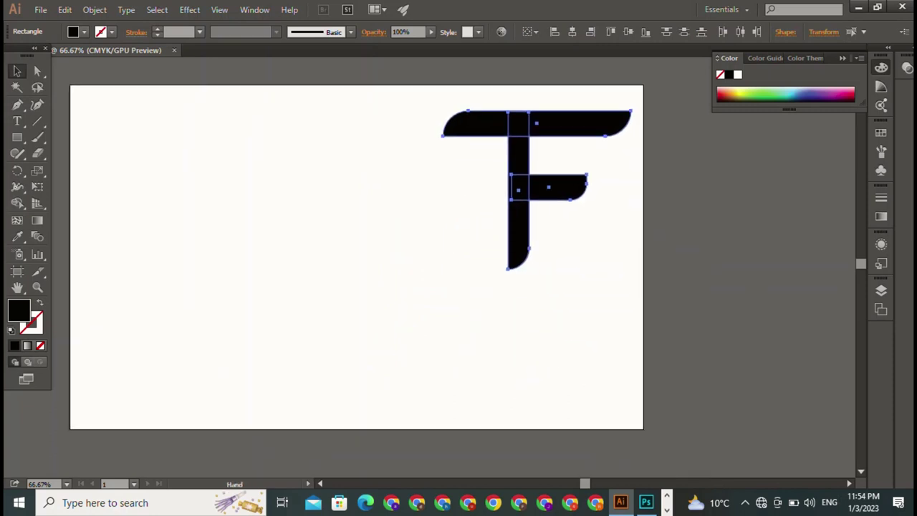
key("m")
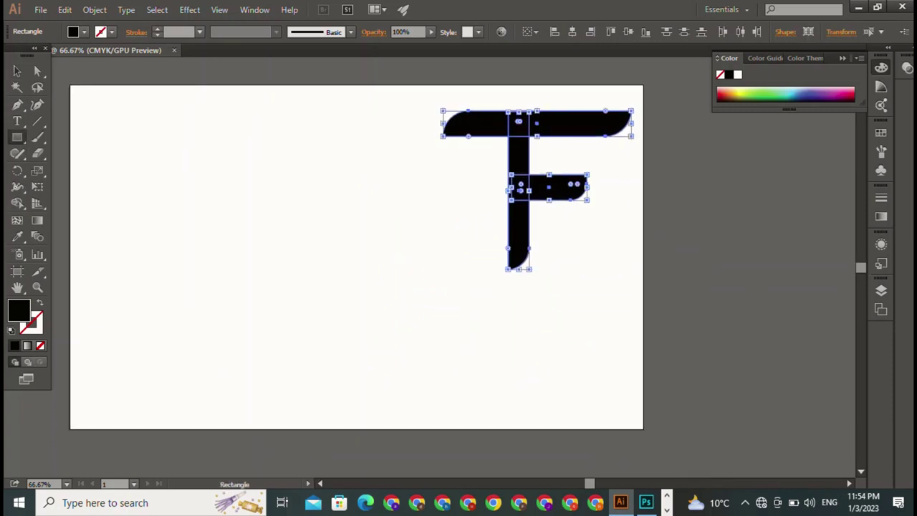
left_click_drag(177, 299, 521, 302)
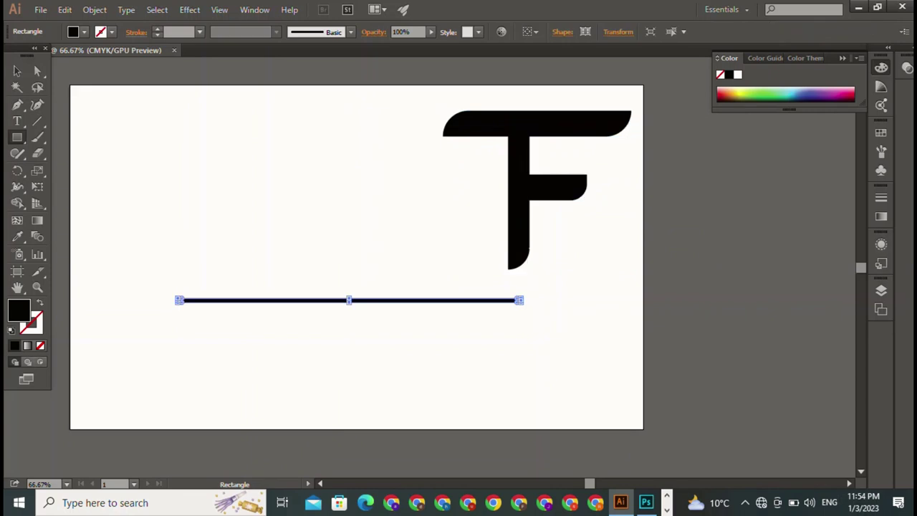
key("t")
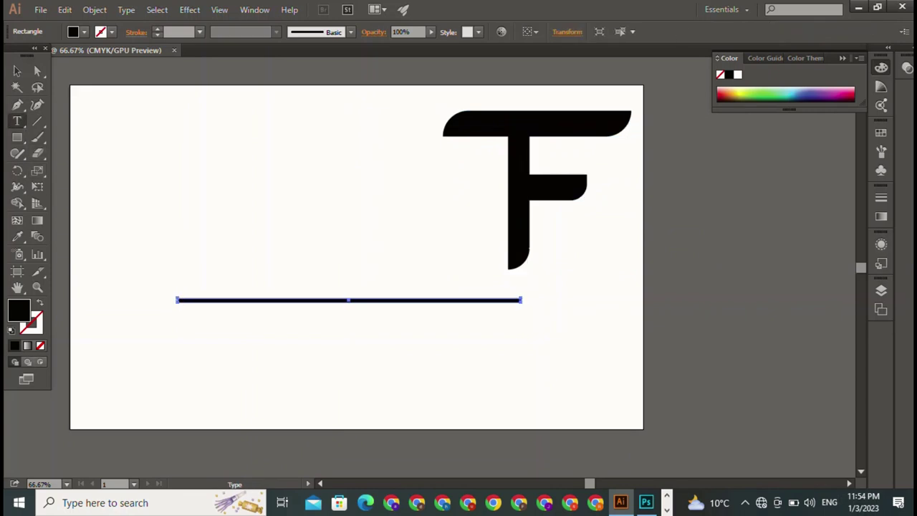
key("ctrl+shift+a")
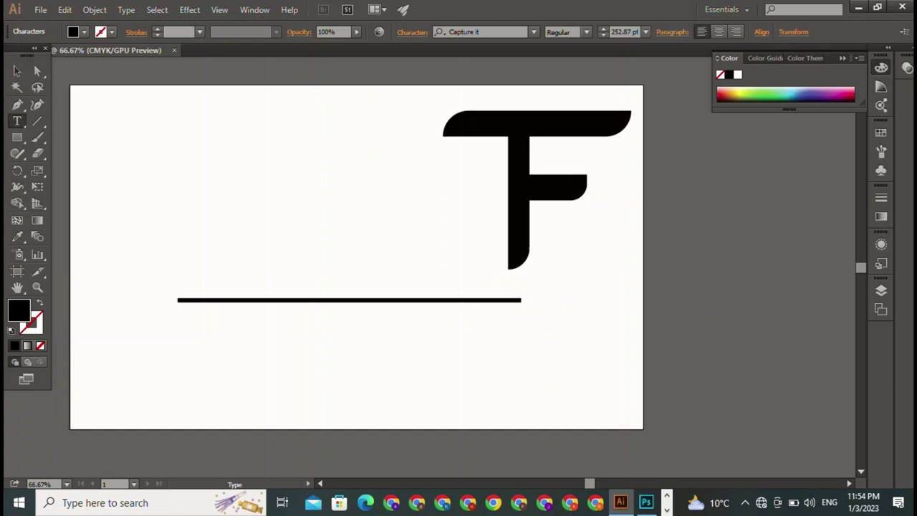
Step: Type 'MY LIFE LINE' across the top of the artboard and finish the text object
type("MY ")
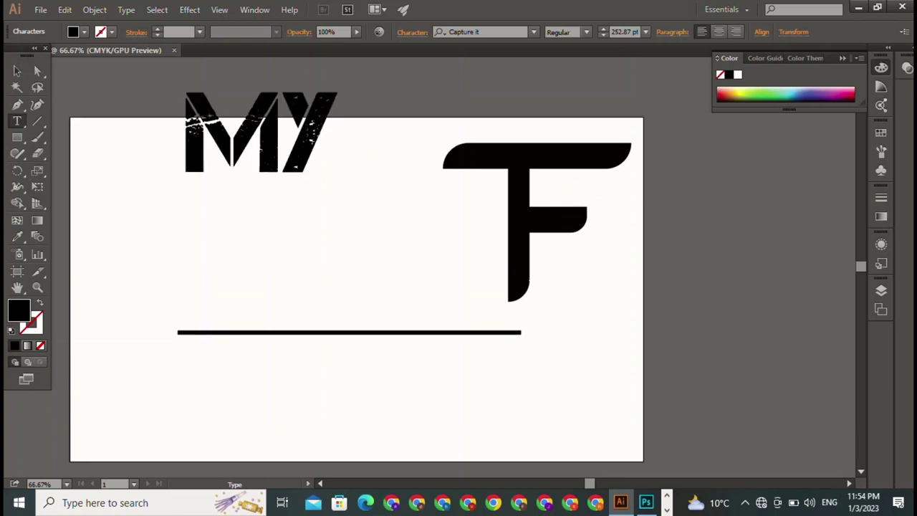
type("LI")
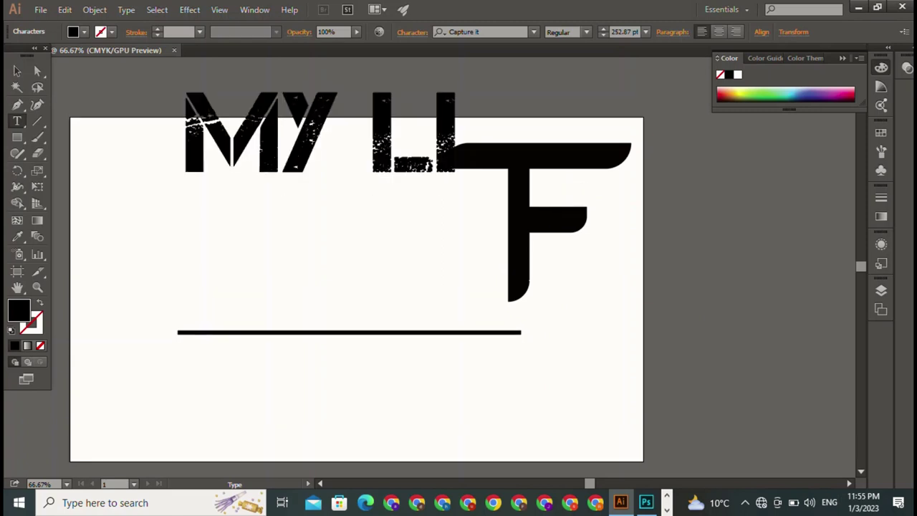
type("FE")
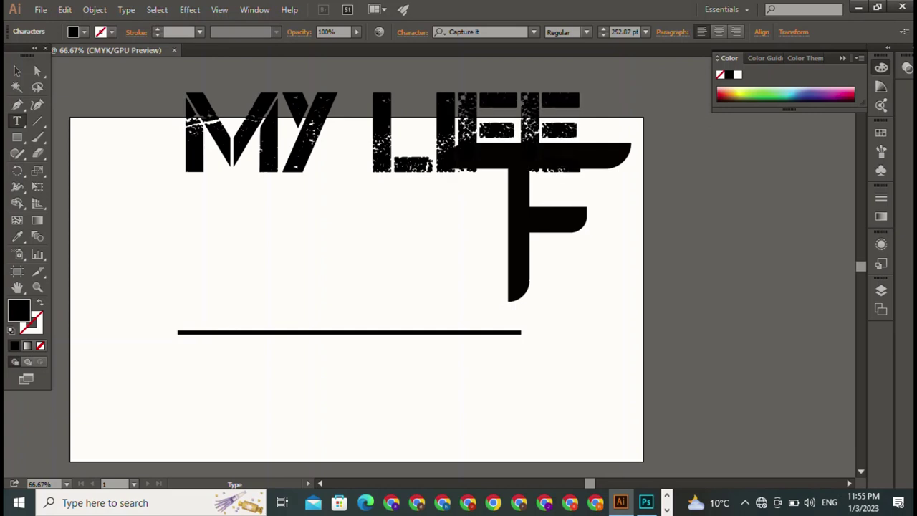
type(" LINE")
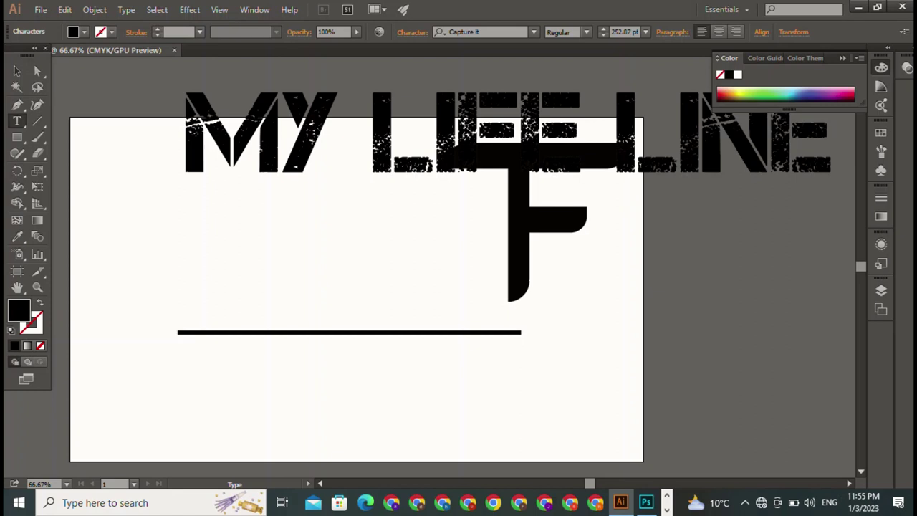
key("Escape")
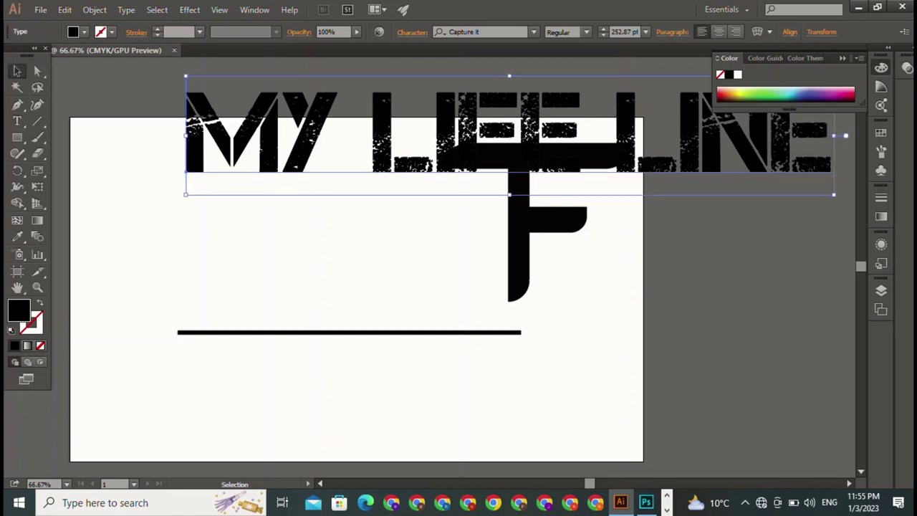
Step: Set the MY LIFE LINE font size to 12 pt, then 21 pt, from the presets
left_click(646, 32)
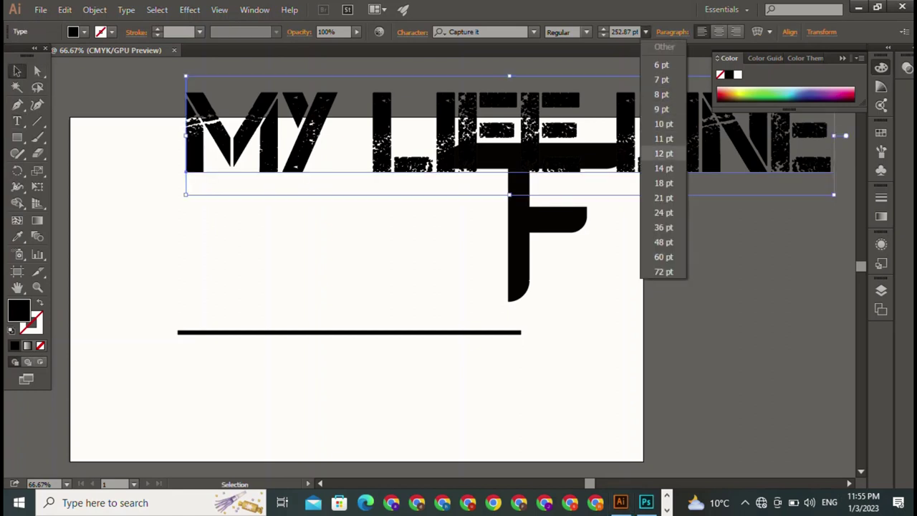
left_click(664, 153)
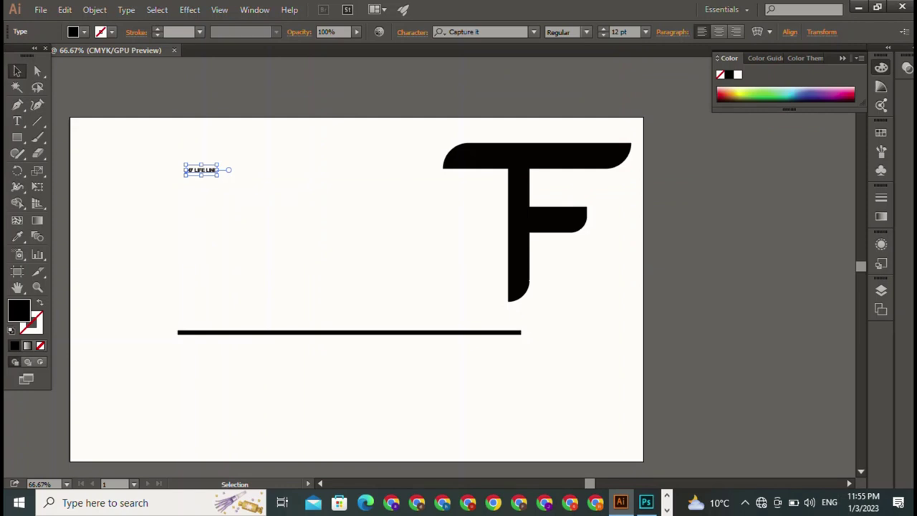
left_click(645, 32)
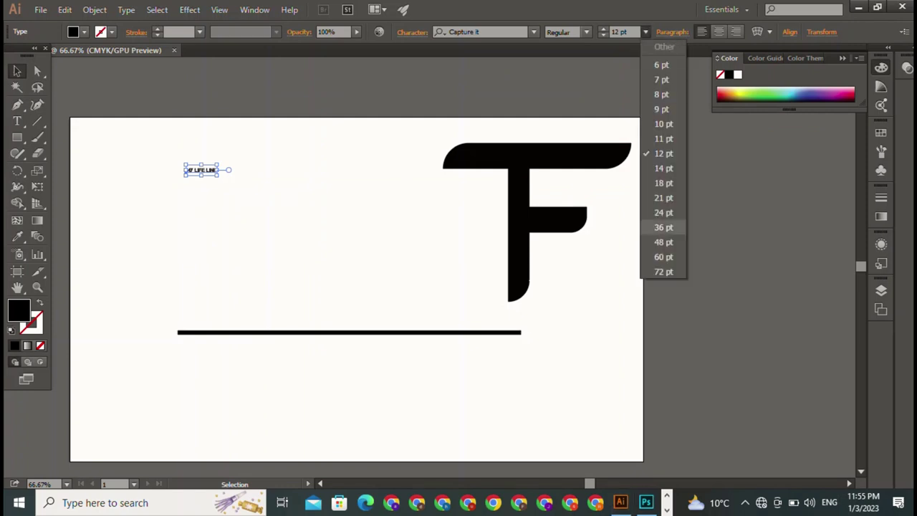
left_click(663, 198)
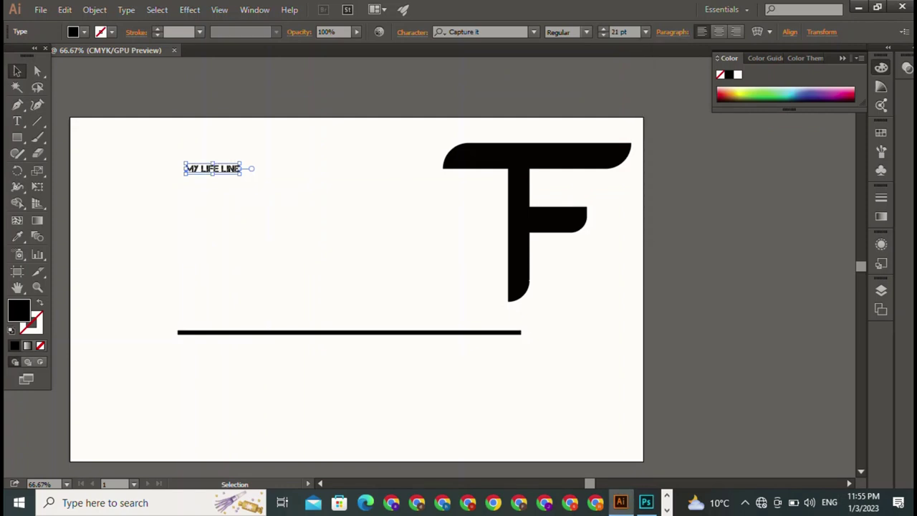
Step: Scale MY LIFE LINE up to about 130.82 pt and place it just below the black rule
left_click_drag(240, 174, 521, 228)
left_click_drag(344, 197, 352, 363)
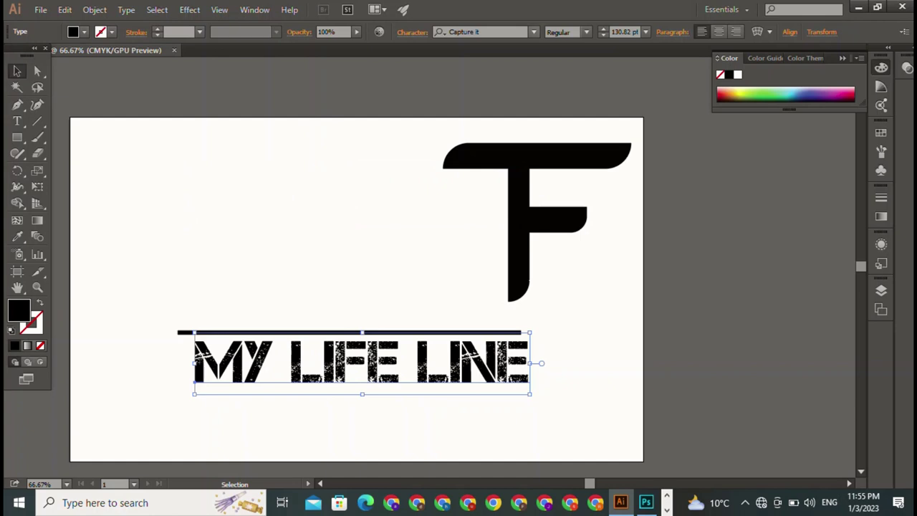
left_click(534, 31)
Step: Set MY LIFE LINE in Checkpoint Charlie and tighten its tracking two steps
key("Down")
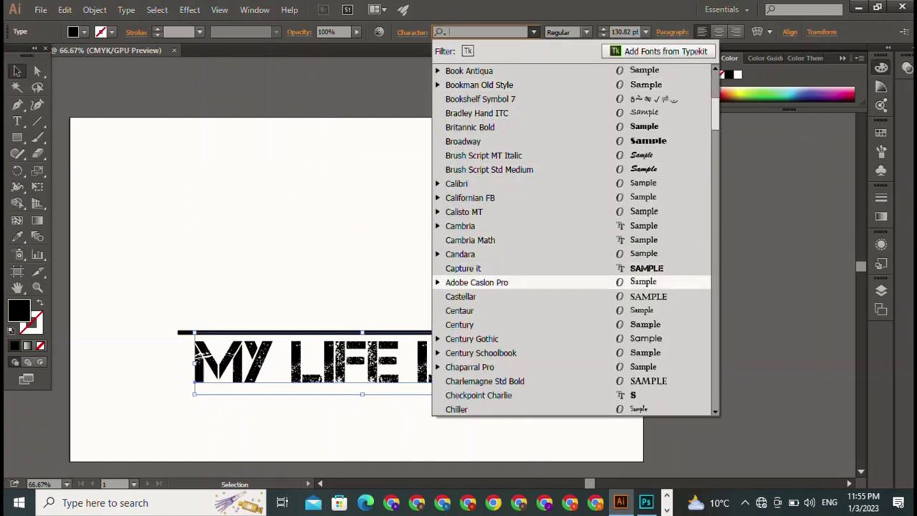
key("Down")
key("Down")
key("Down")
key("Down")
key("Down")
key("Down")
key("Return")
key("Return")
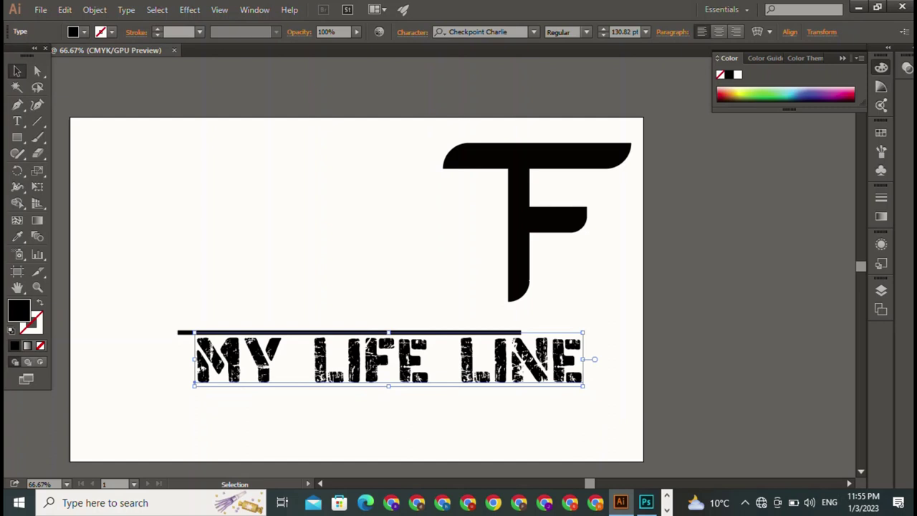
key("alt+Left")
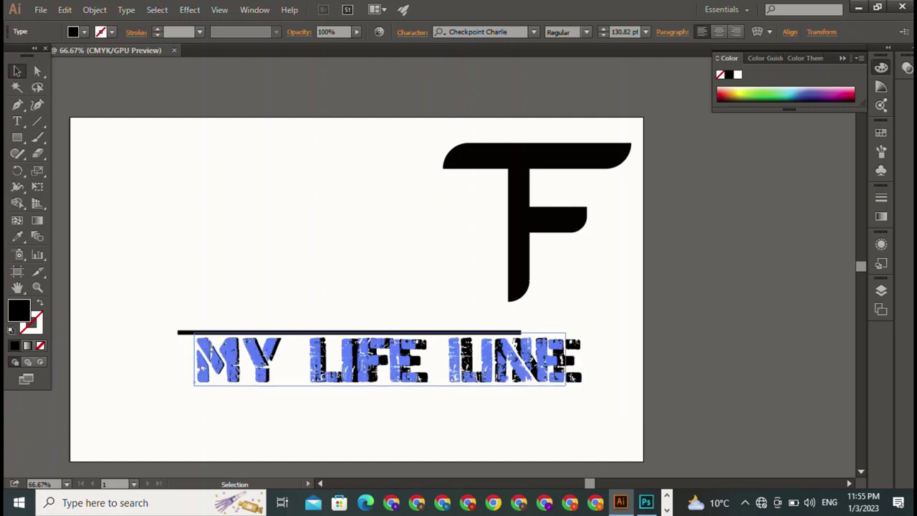
key("alt+Left")
key("alt+Left")
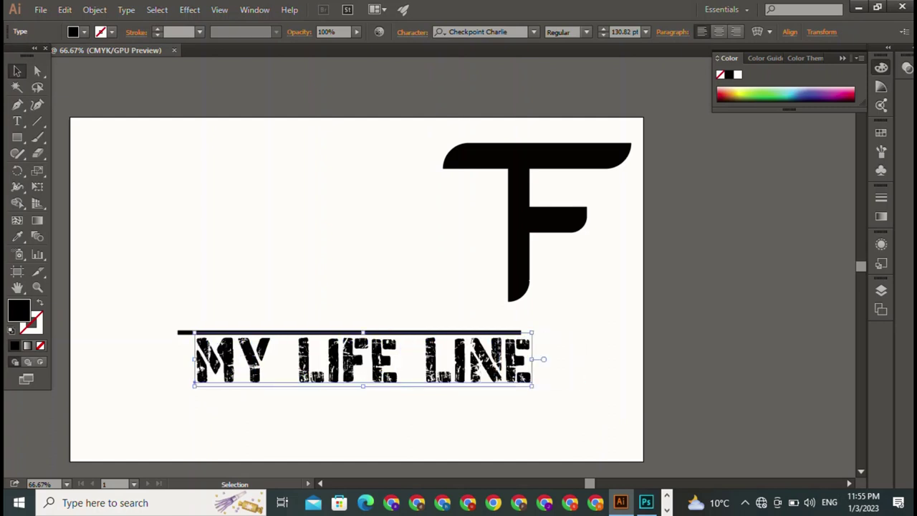
Step: Scale MY LIFE LINE to 97.84 pt so its edges line up with the black rule
left_click_drag(363, 385, 362, 371)
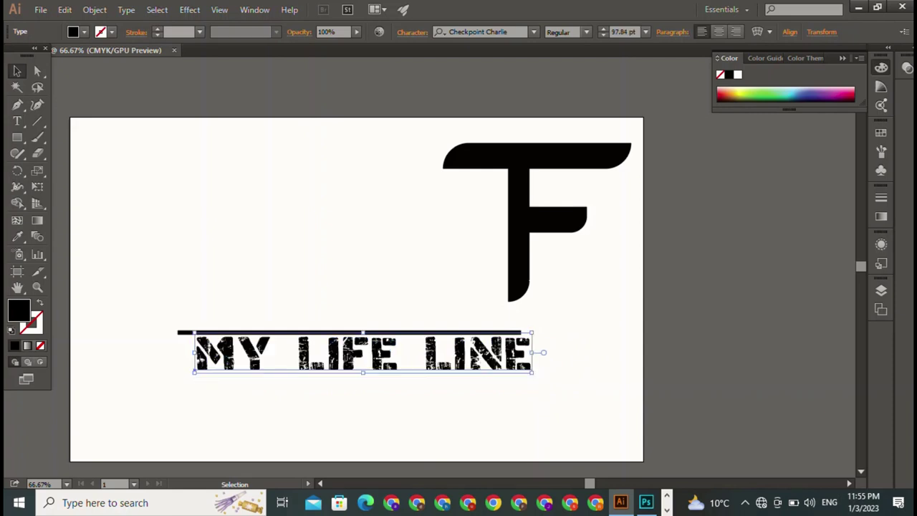
left_click_drag(193, 352, 175, 352)
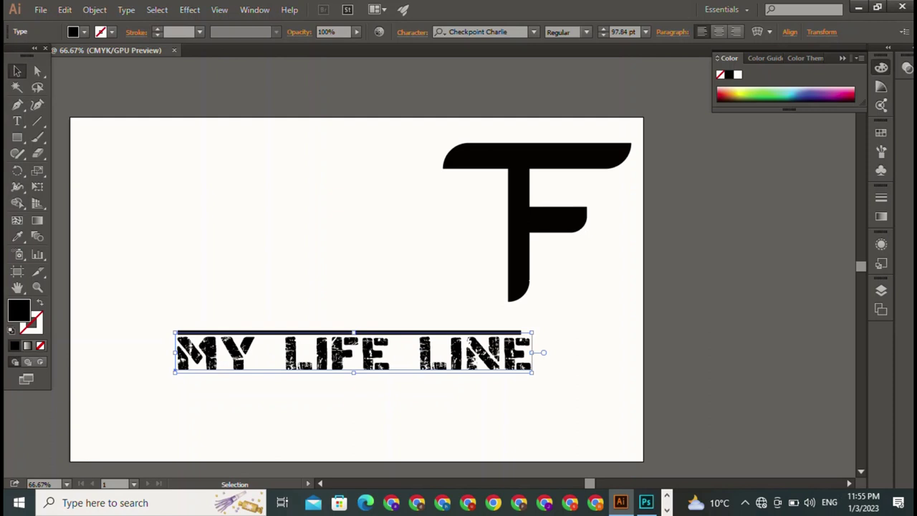
left_click_drag(532, 352, 518, 352)
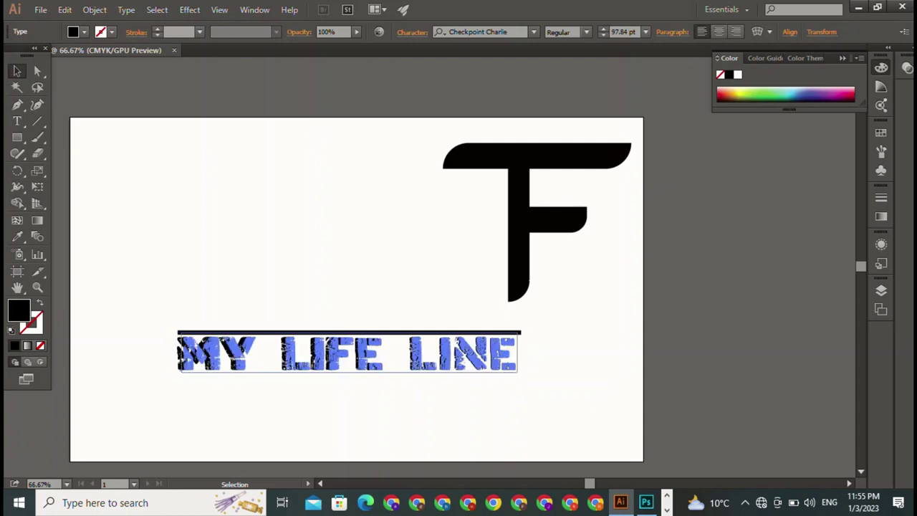
left_click_drag(175, 352, 182, 352)
key("ctrl+shift+a")
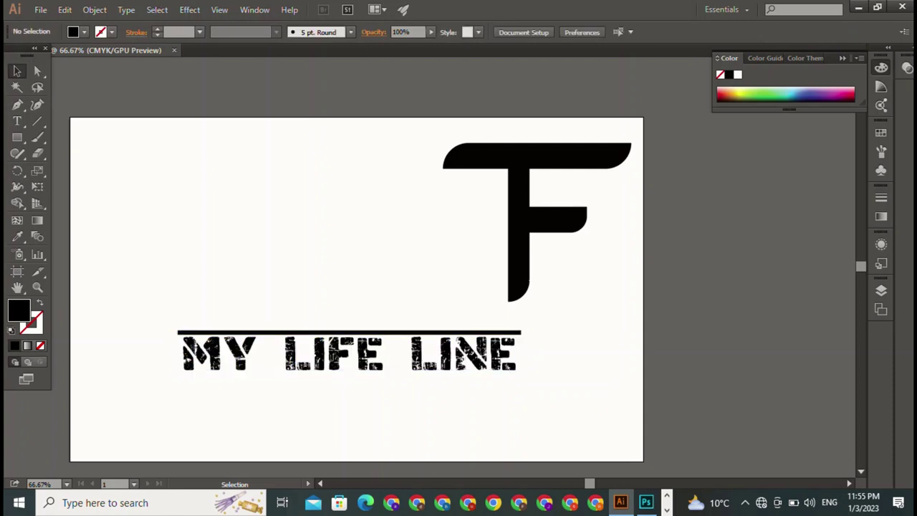
Step: Shift the F monogram left until it's centred over the black rule and MY LIFE LINE
left_click_drag(425, 116, 601, 264)
key("a")
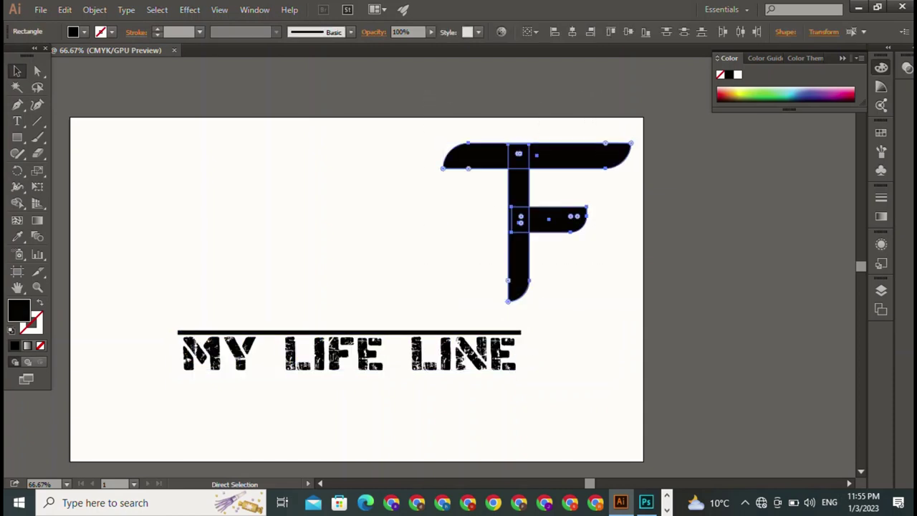
key("v")
mouse_move(519, 258)
left_mouse_down()
mouse_move(320, 284)
mouse_move(339, 285)
left_mouse_up()
key("ctrl+shift+a")
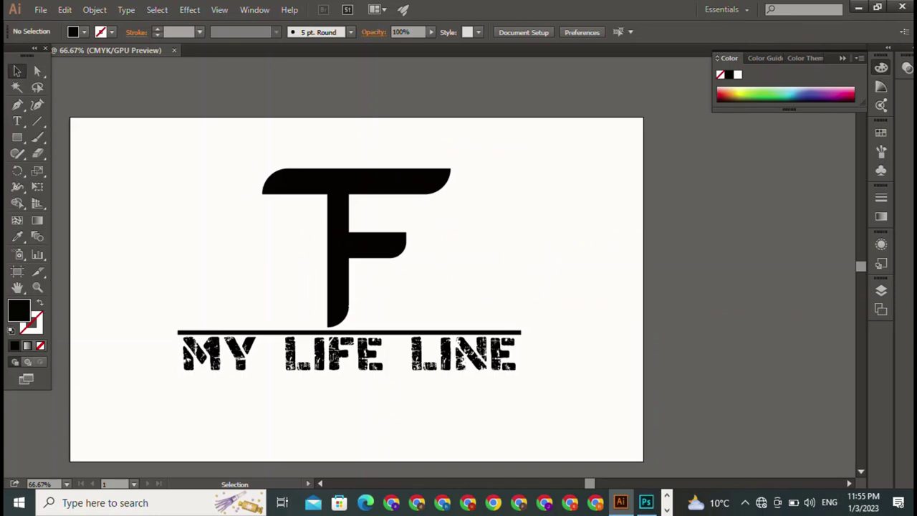
Step: With MY LIFE LINE selected, browse the control bar's font family list for a new typeface
left_click(528, 352)
left_click(487, 31)
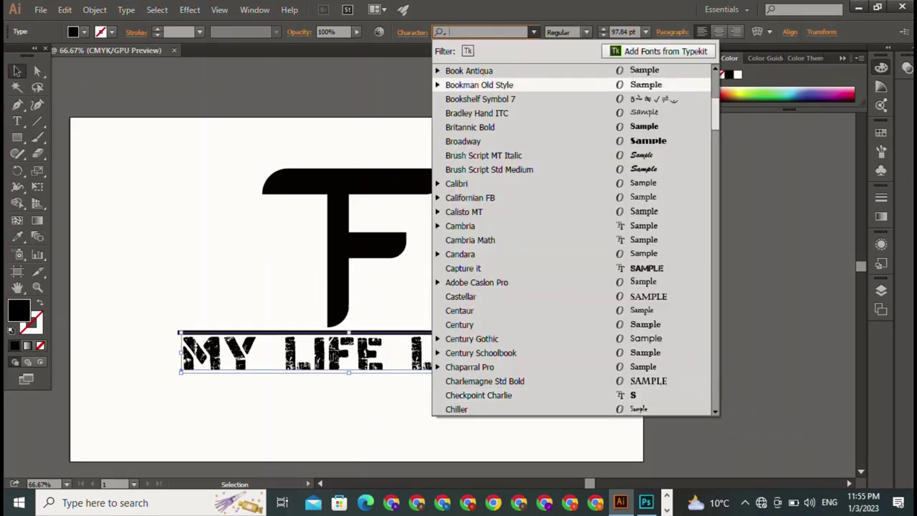
scroll(502, 172, "down", 2)
scroll(501, 344, "down", 3)
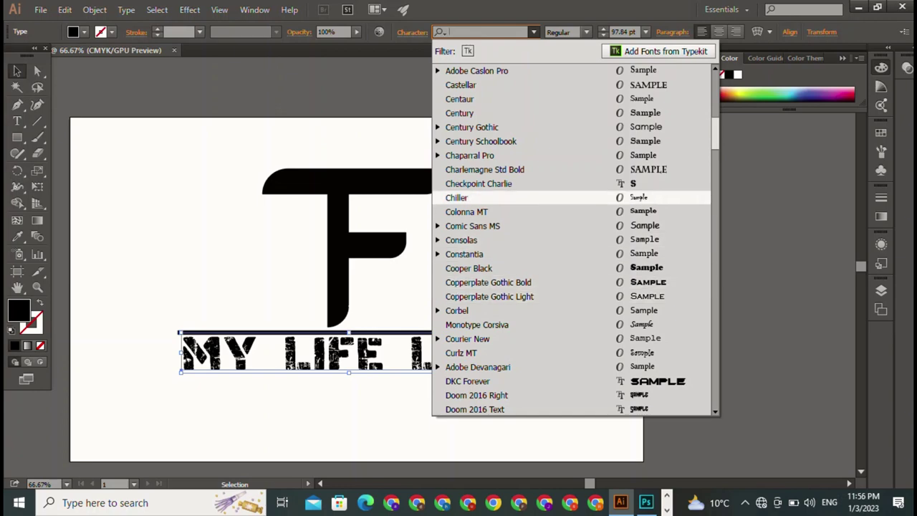
scroll(538, 310, "down", 5)
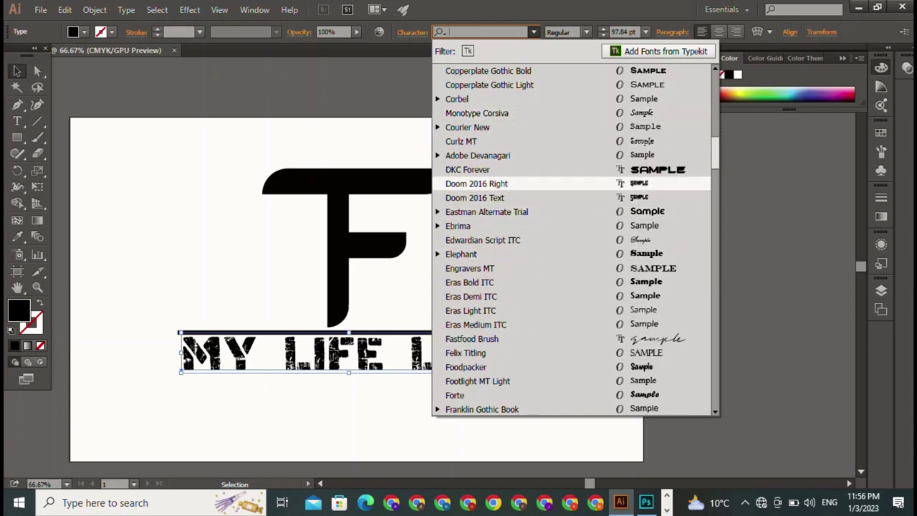
scroll(501, 323, "down", 1)
scroll(502, 323, "down", 1)
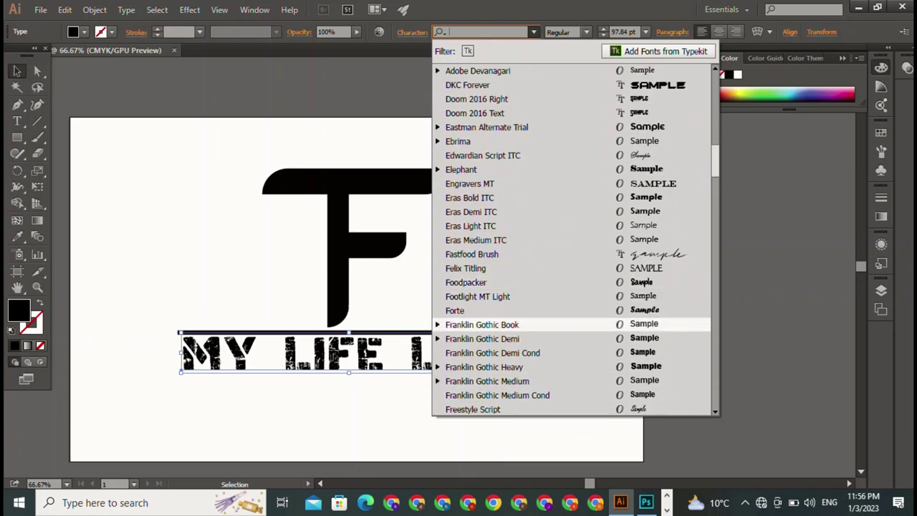
scroll(502, 325, "down", 2)
scroll(501, 215, "down", 3)
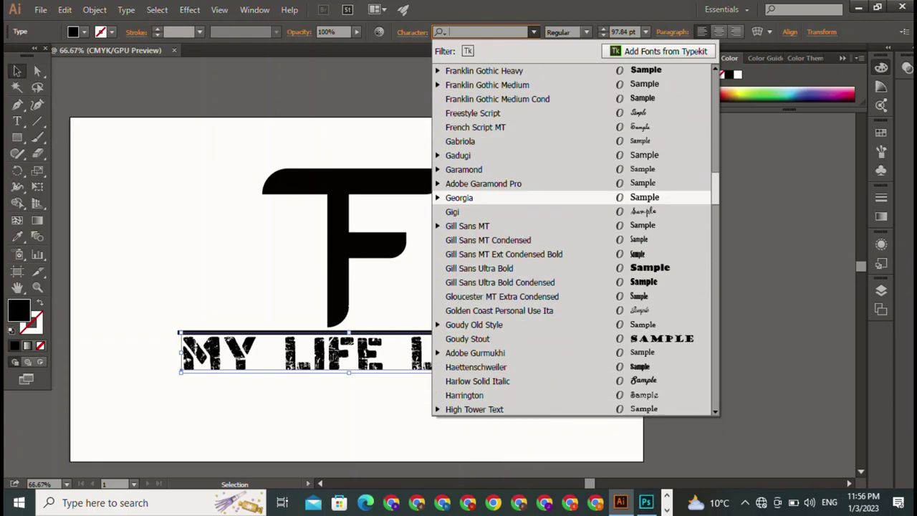
scroll(501, 287, "down", 2)
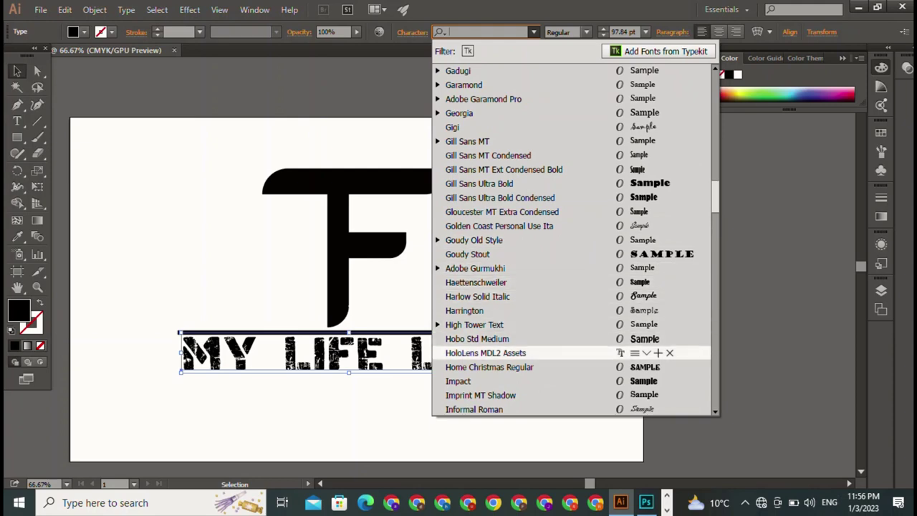
scroll(502, 287, "down", 3)
scroll(502, 236, "down", 2)
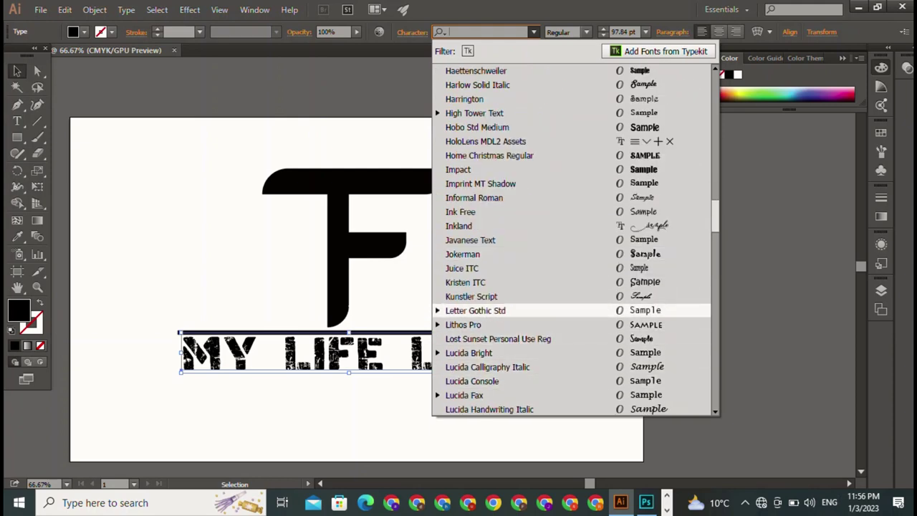
scroll(502, 294, "down", 2)
scroll(502, 258, "down", 1)
scroll(501, 186, "down", 4)
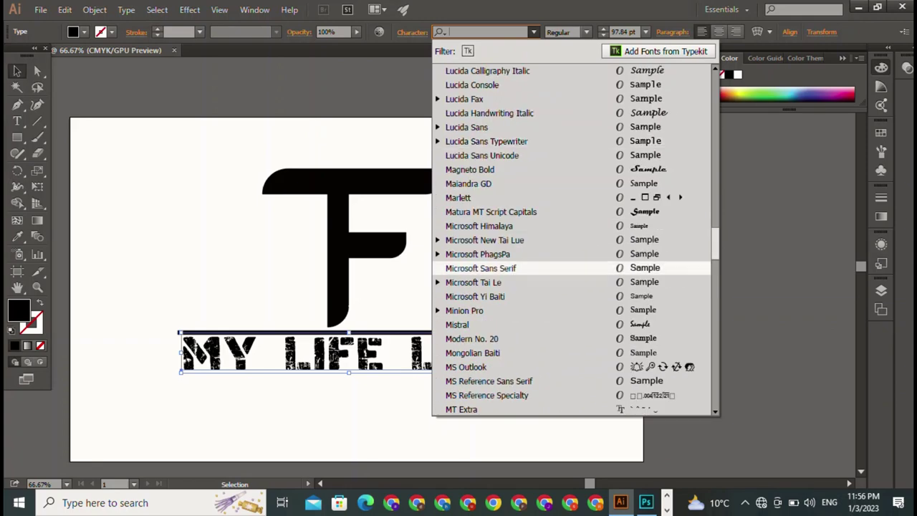
scroll(502, 268, "down", 3)
scroll(502, 223, "down", 3)
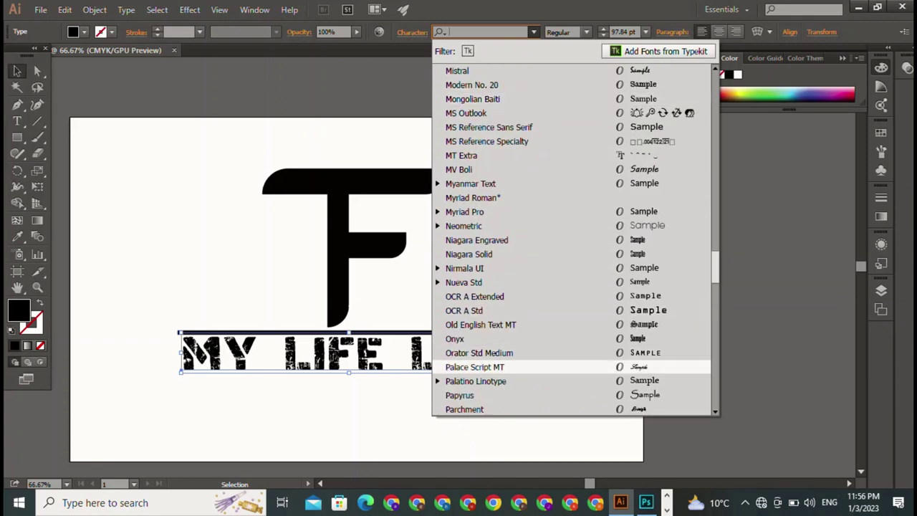
scroll(501, 353, "down", 1)
scroll(502, 183, "down", 3)
scroll(502, 230, "down", 1)
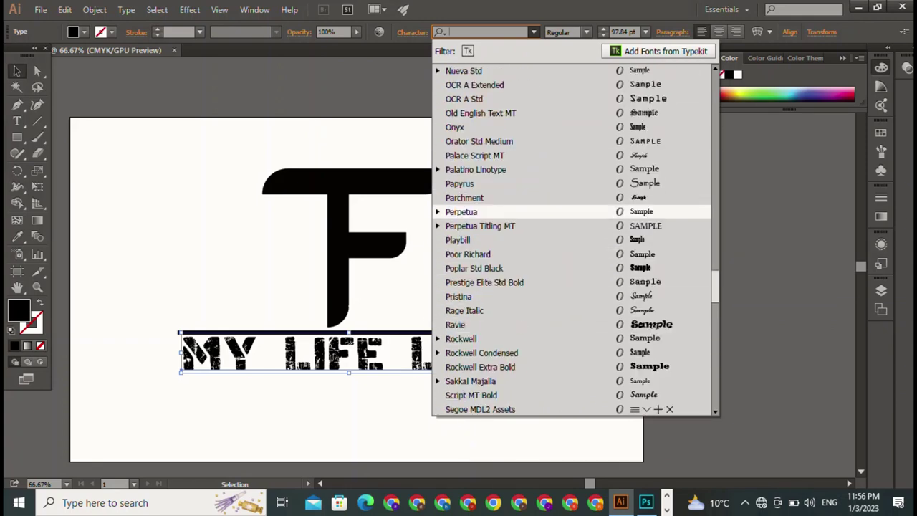
scroll(502, 211, "down", 2)
scroll(501, 292, "down", 2)
scroll(502, 293, "down", 1)
scroll(502, 293, "down", 3)
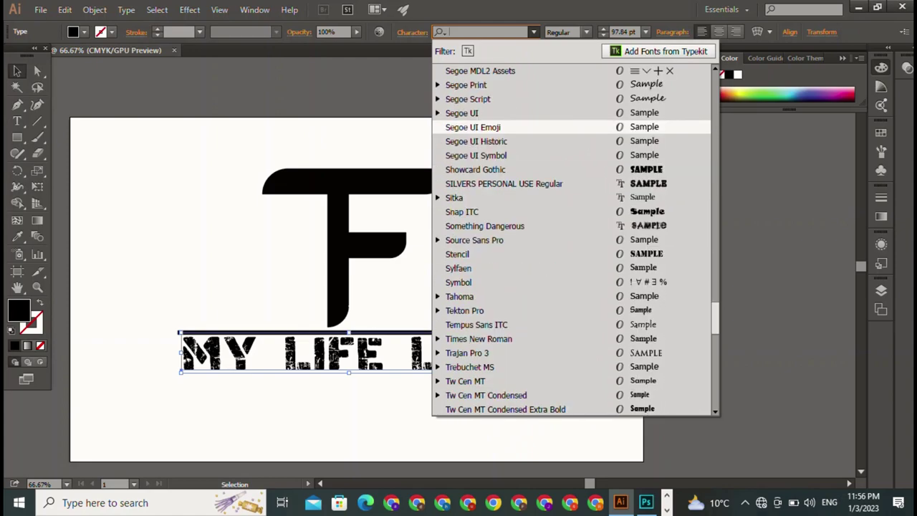
scroll(501, 127, "down", 3)
scroll(501, 351, "down", 4)
scroll(501, 183, "down", 3)
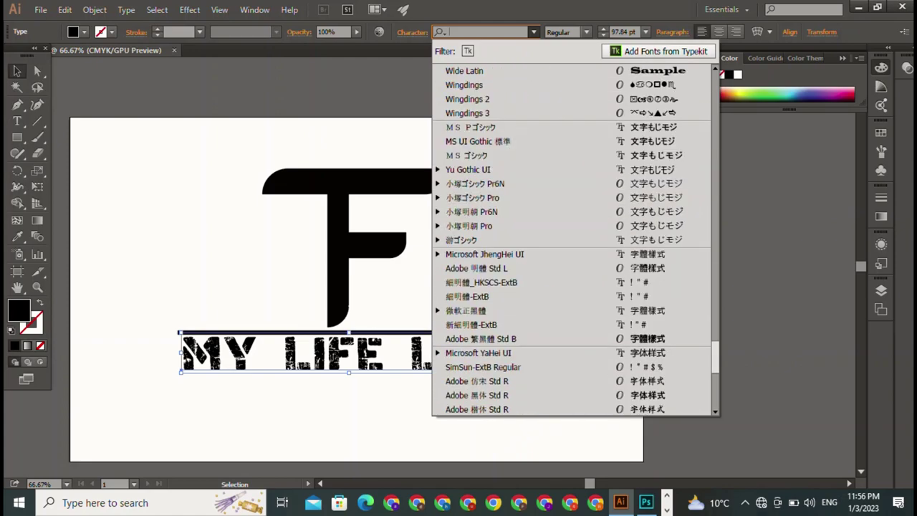
scroll(573, 240, "up", 10)
scroll(573, 241, "up", 10)
scroll(573, 240, "up", 5)
scroll(573, 240, "up", 8)
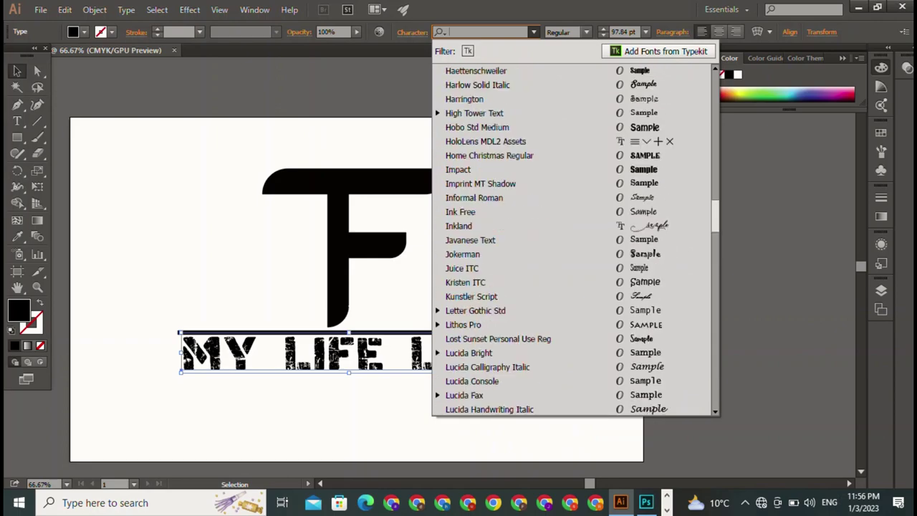
scroll(573, 240, "up", 3)
scroll(573, 240, "up", 8)
scroll(573, 240, "up", 12)
scroll(573, 240, "up", 7)
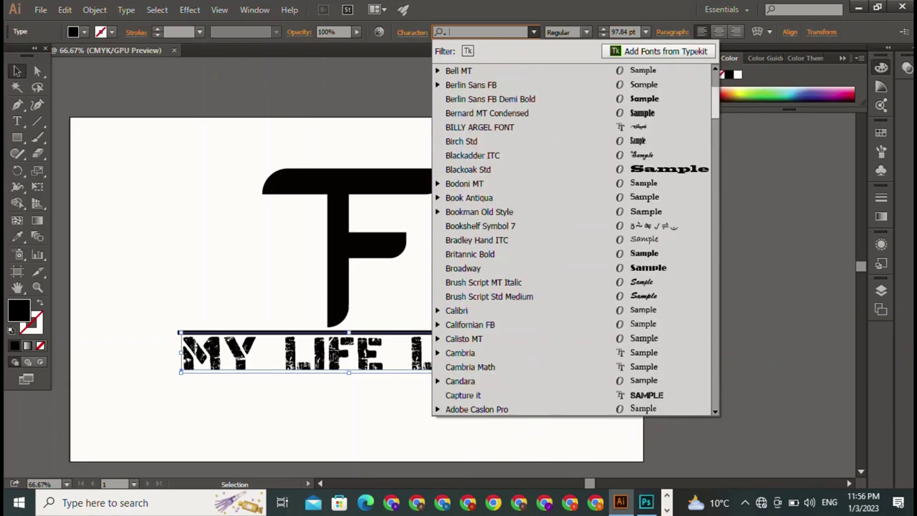
scroll(573, 240, "up", 3)
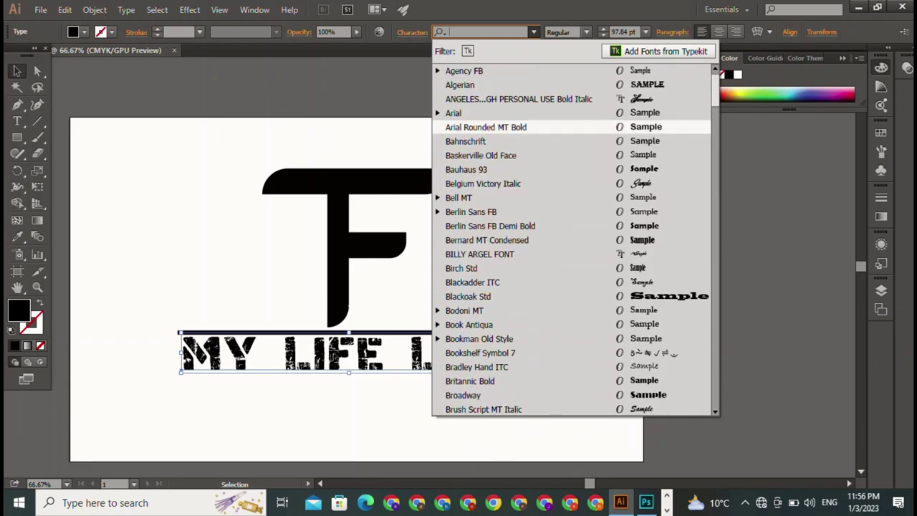
scroll(538, 197, "down", 1)
scroll(573, 240, "up", 1)
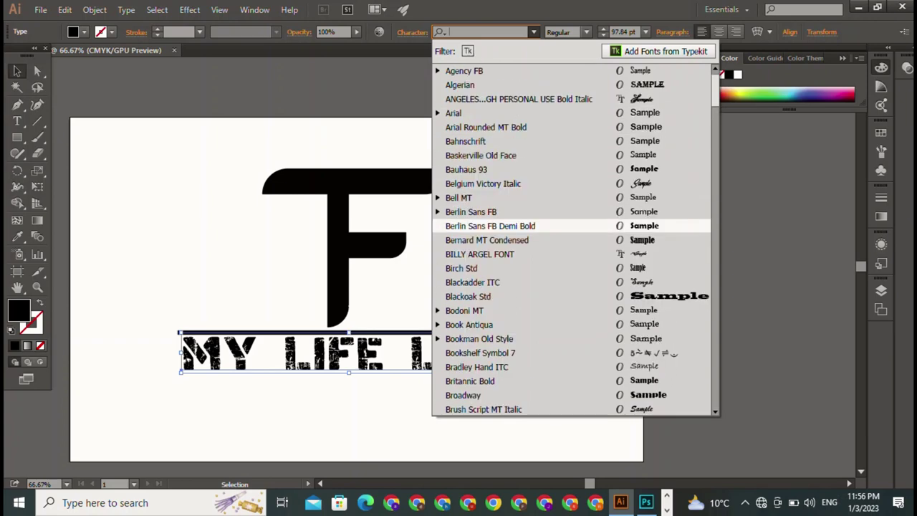
Step: Apply Algerian to MY LIFE LINE and stretch it across the black rule's full width
left_click(473, 84)
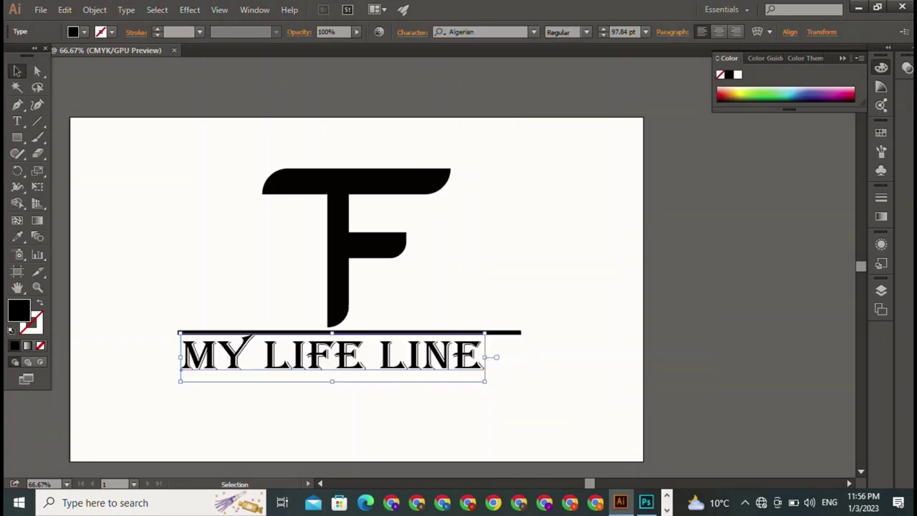
left_click_drag(485, 357, 523, 357)
key("ctrl+shift+a")
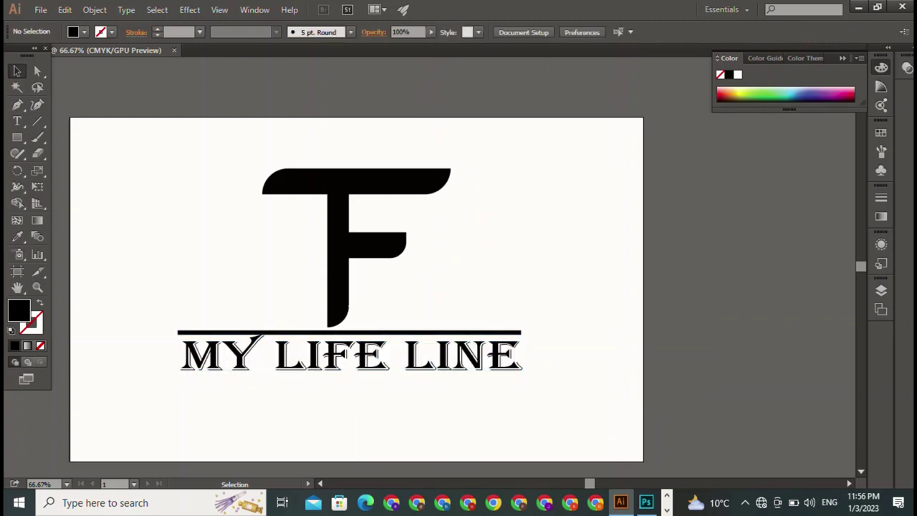
key("ctrl+z")
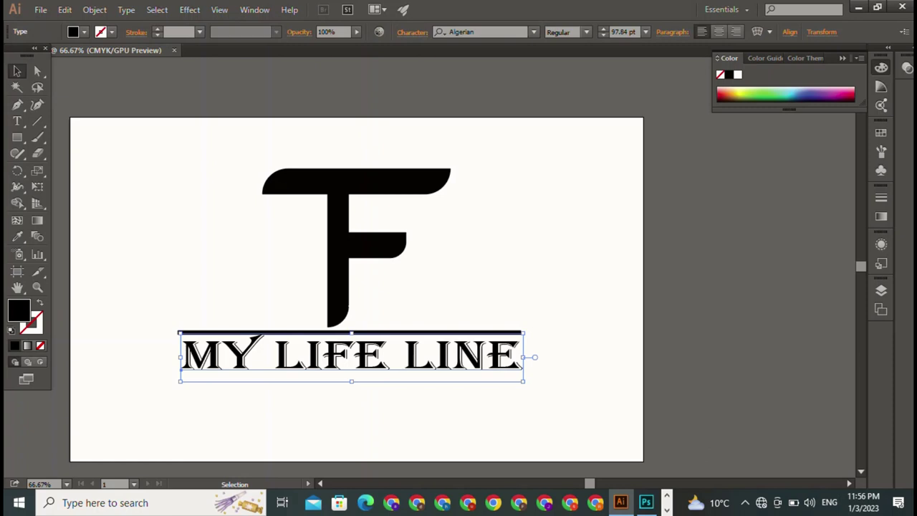
Step: Fill MY LIFE LINE with a light green chosen in the Color Picker
double_click(18, 310)
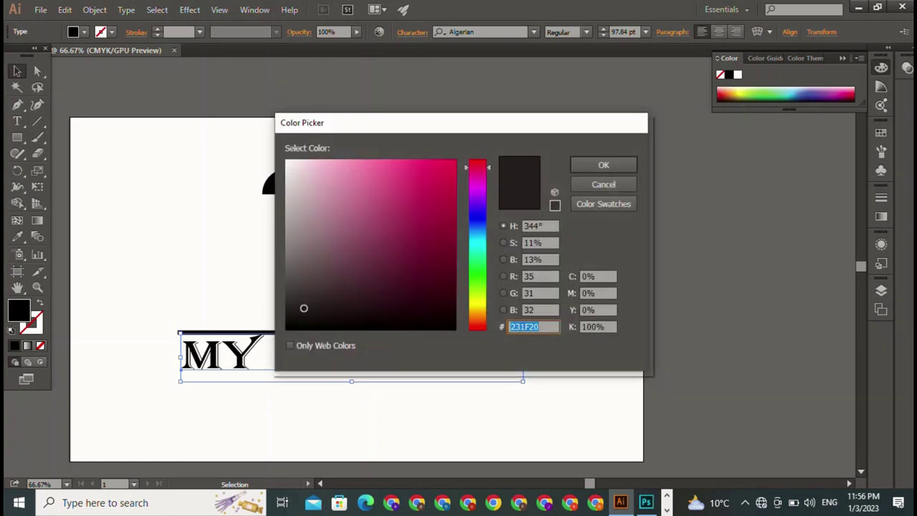
left_click_drag(477, 294, 477, 260)
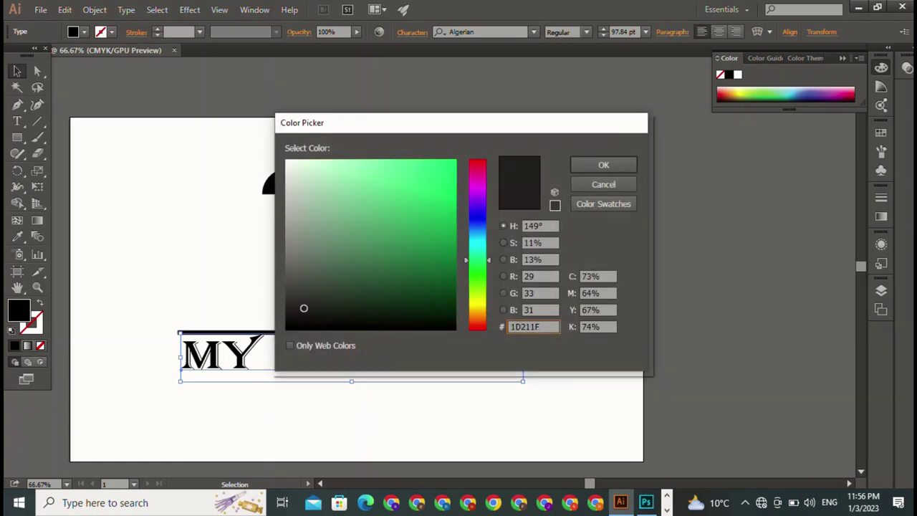
left_click(402, 180)
left_click(603, 164)
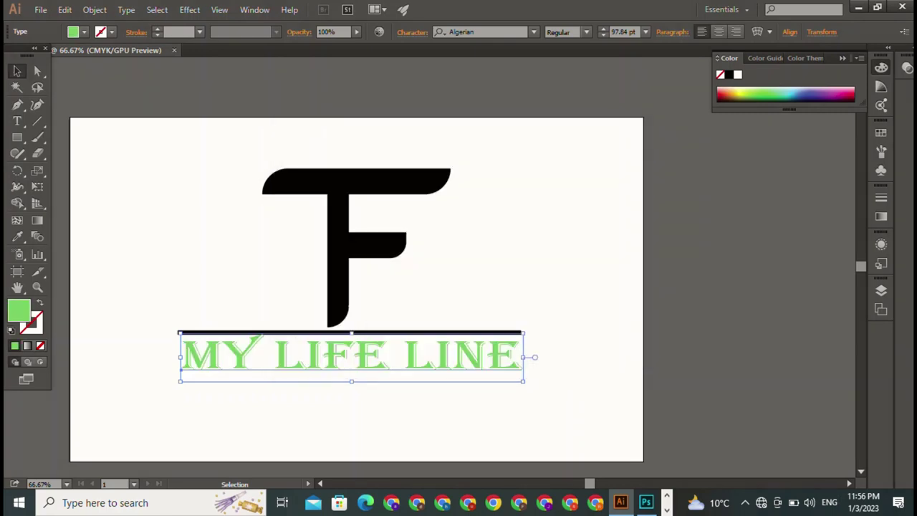
Step: Darken the MY LIFE LINE fill to a deep green
double_click(19, 309)
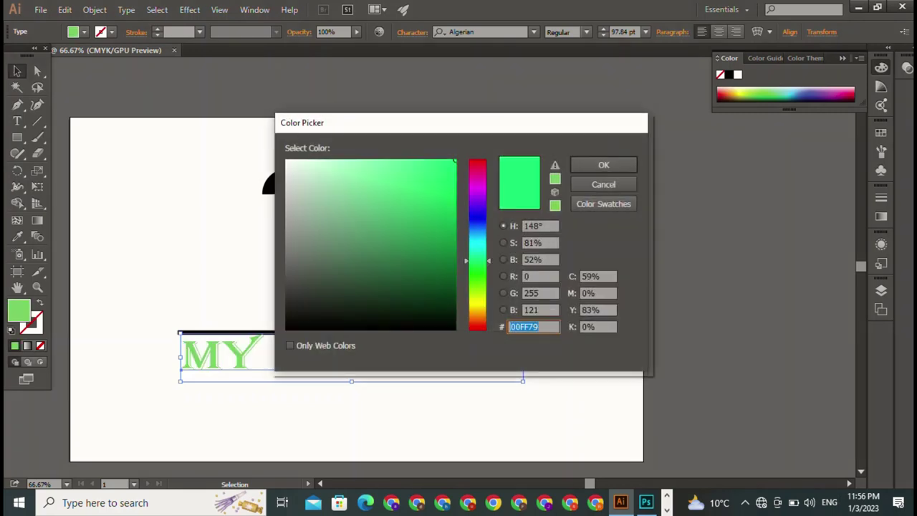
left_click_drag(444, 272, 445, 276)
left_click(603, 165)
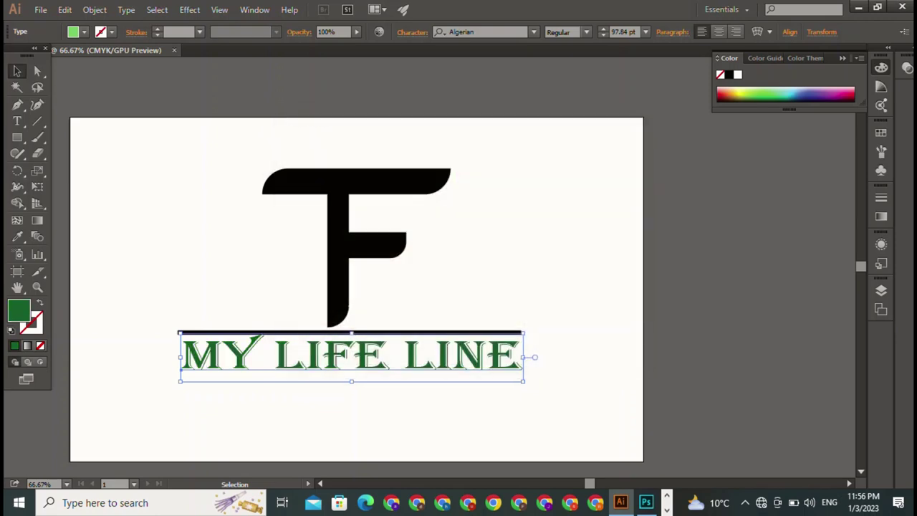
key("ctrl+shift+a")
Step: Copy the text's dark green onto the F monogram with the Eyedropper
left_click(337, 273)
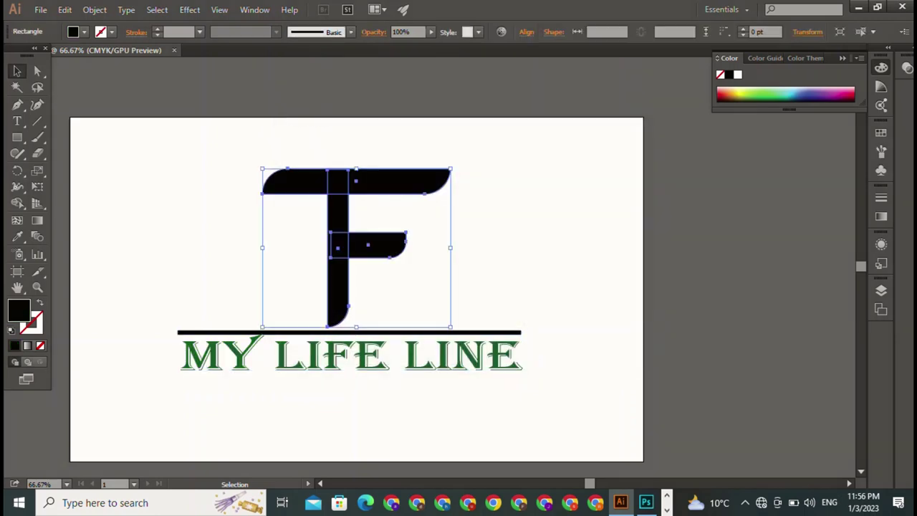
key("i")
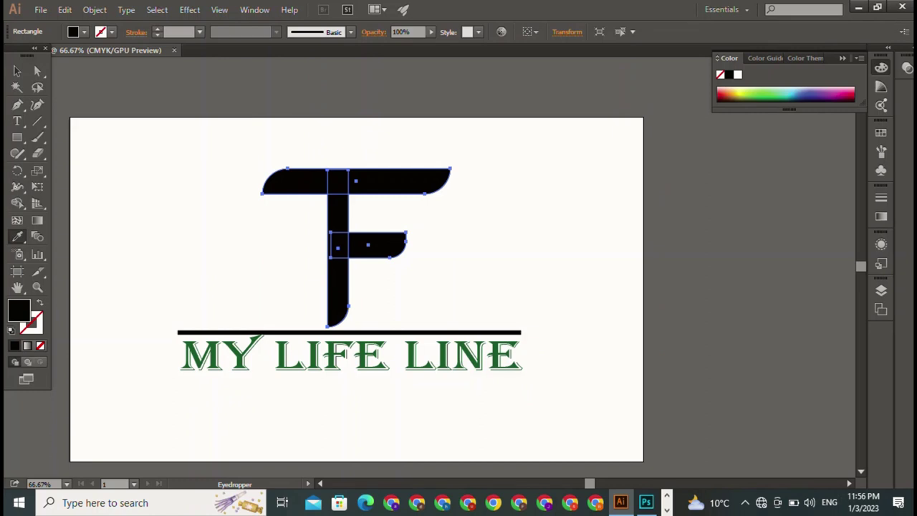
left_click(283, 356)
key("v")
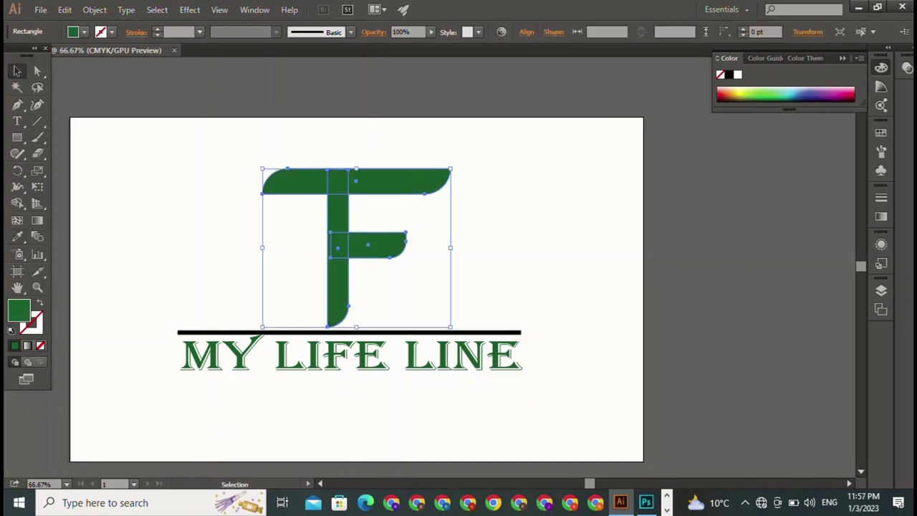
key("ctrl+shift+a")
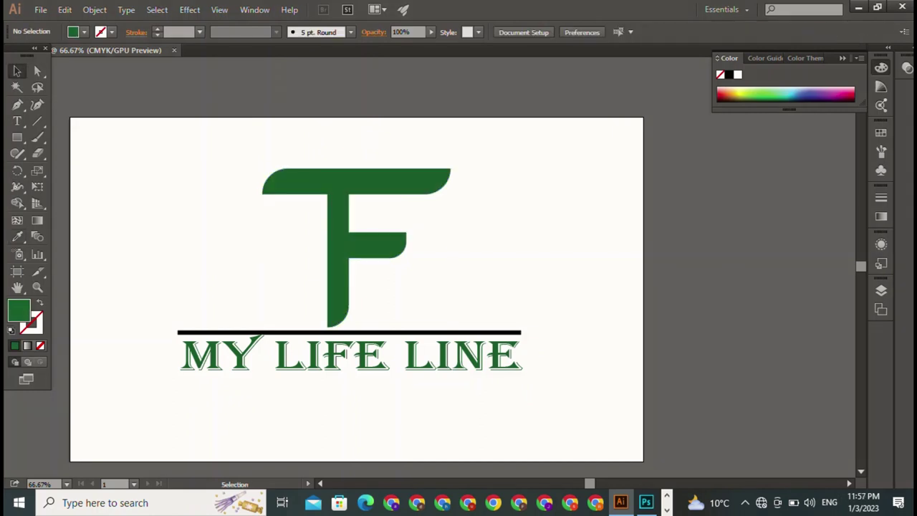
Step: Reselect the F and paste a new green value into its fill colour
key("ctrl+z")
double_click(18, 310)
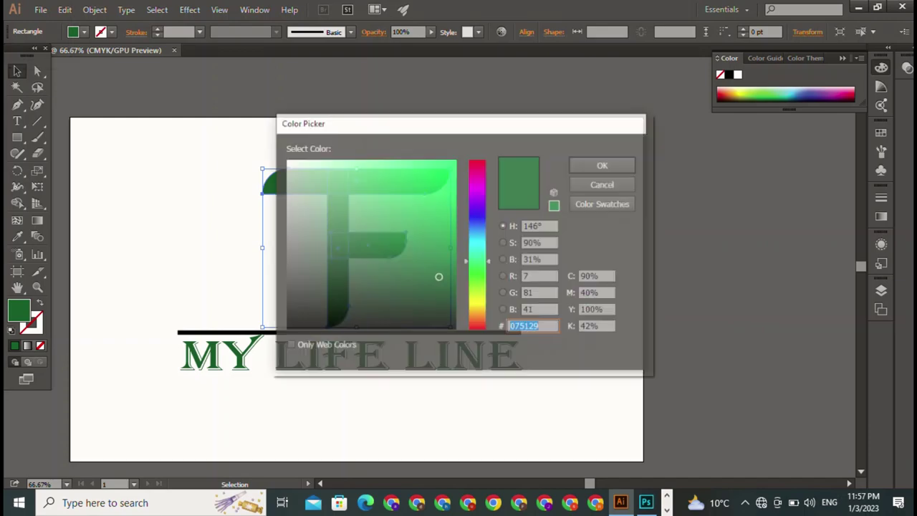
type("22AA5C")
key("Return")
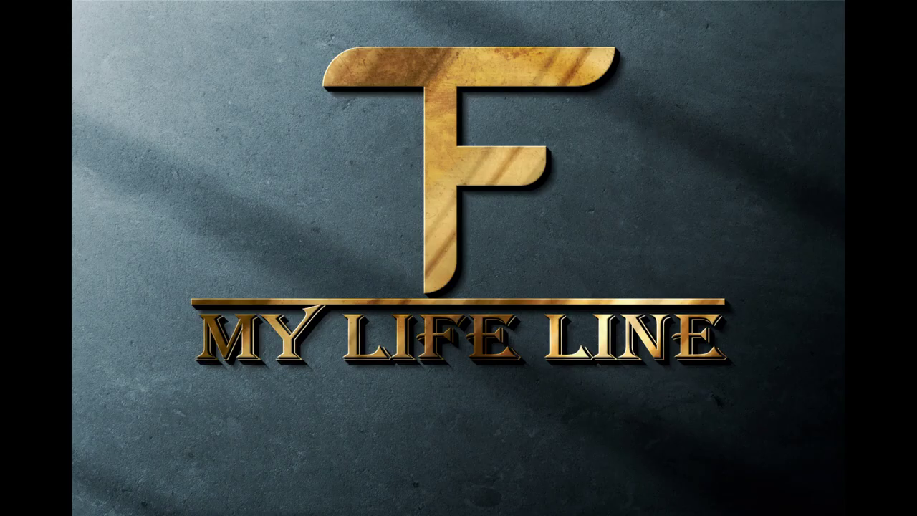